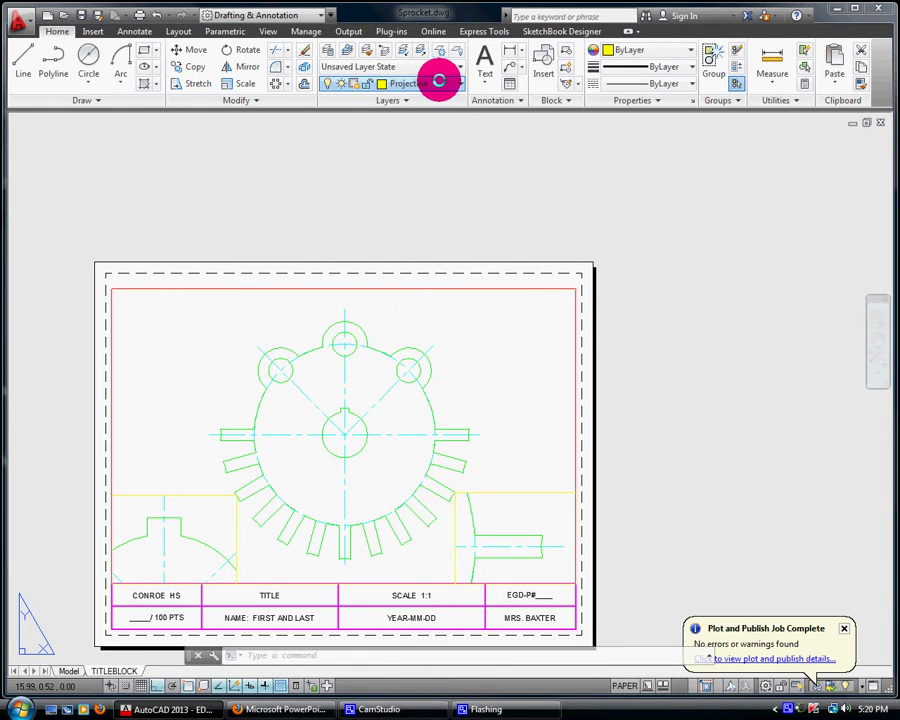
Step: Make Dimension the current layer and add a 45° angular dimension between the right diagonal and vertical centerlines
click(439, 81)
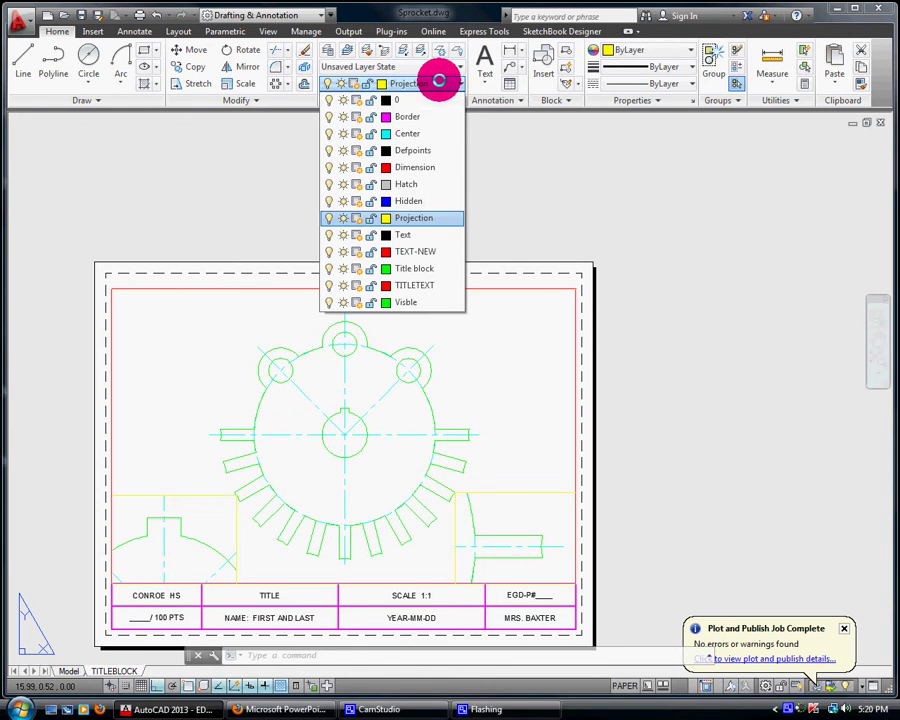
click(416, 167)
click(147, 32)
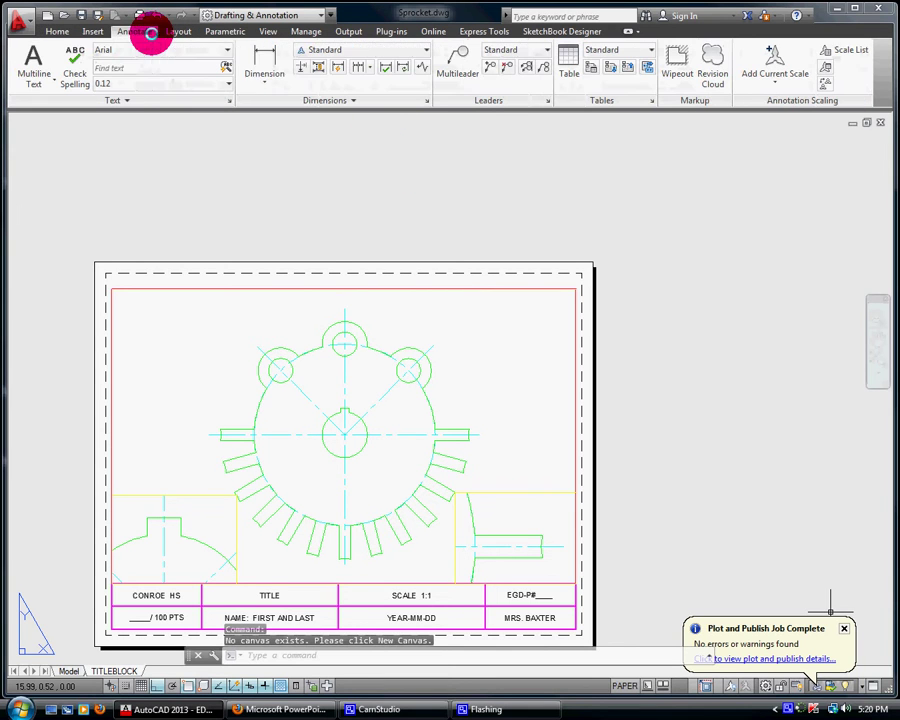
click(266, 79)
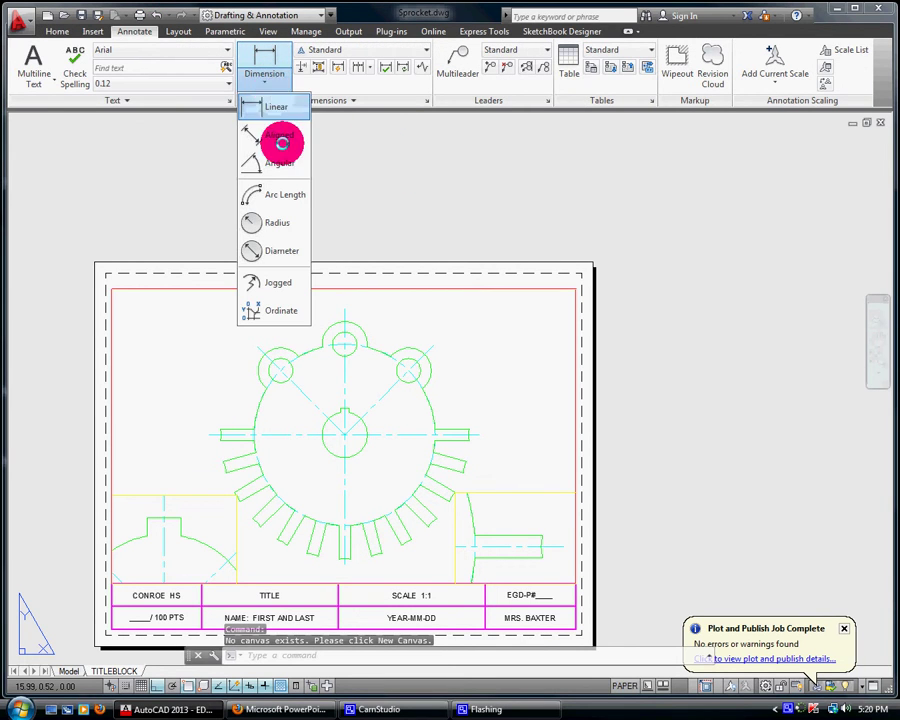
click(282, 160)
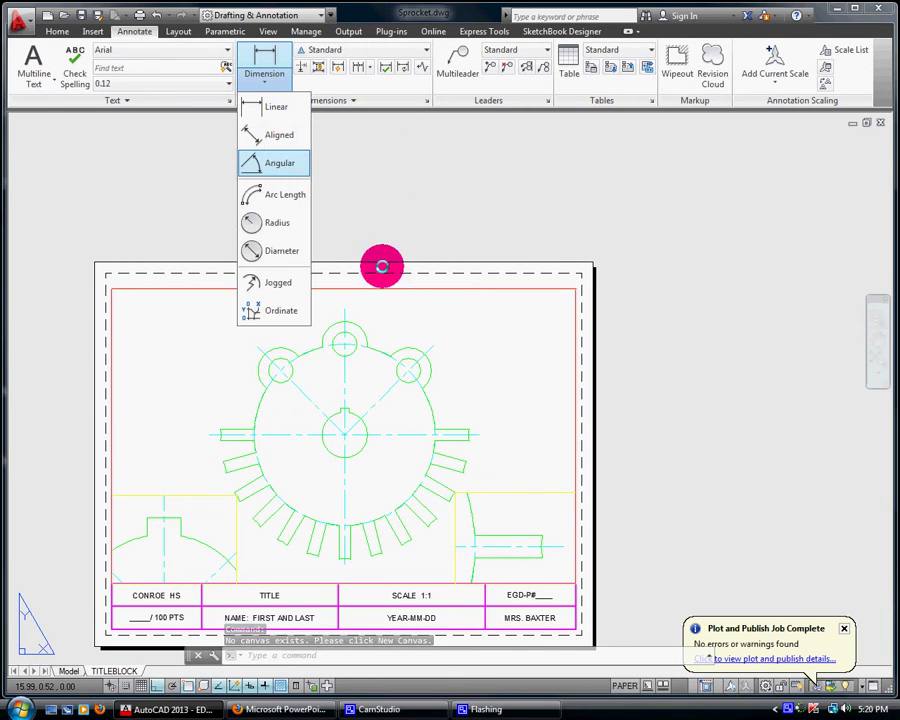
click(431, 348)
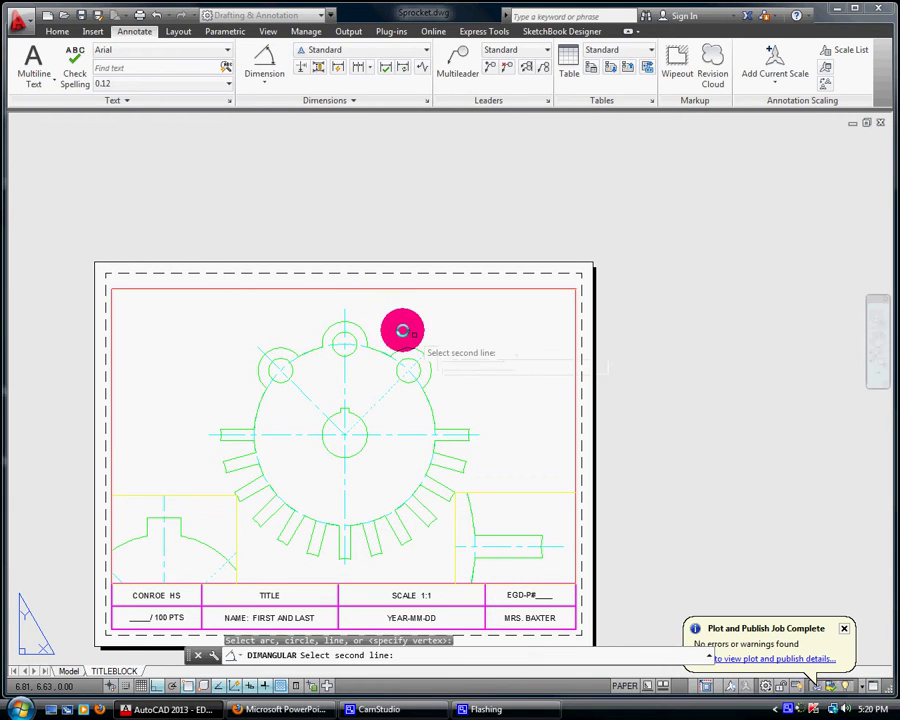
click(344, 313)
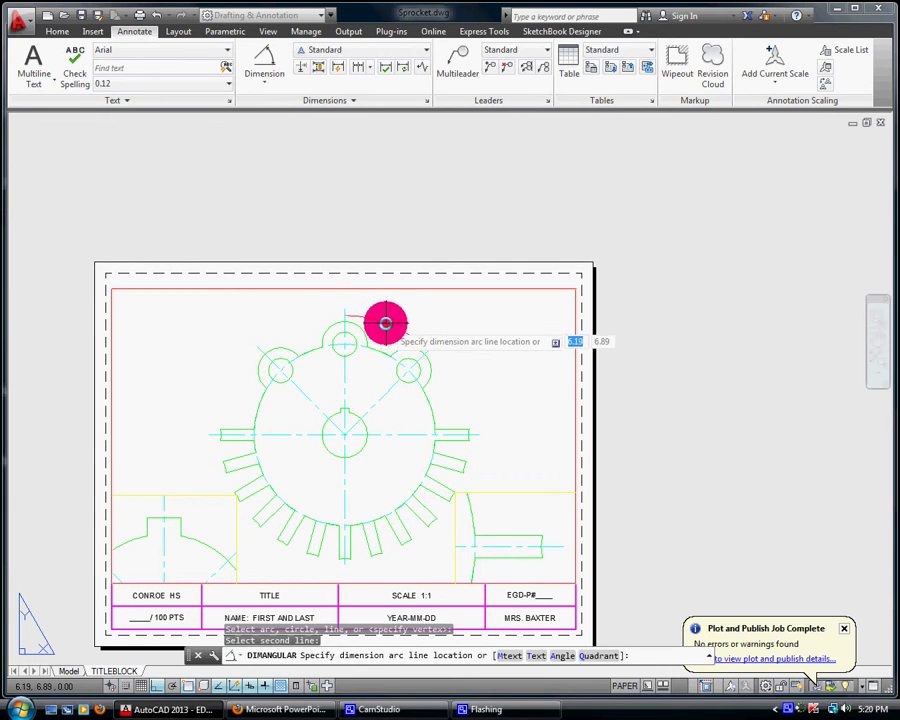
click(386, 320)
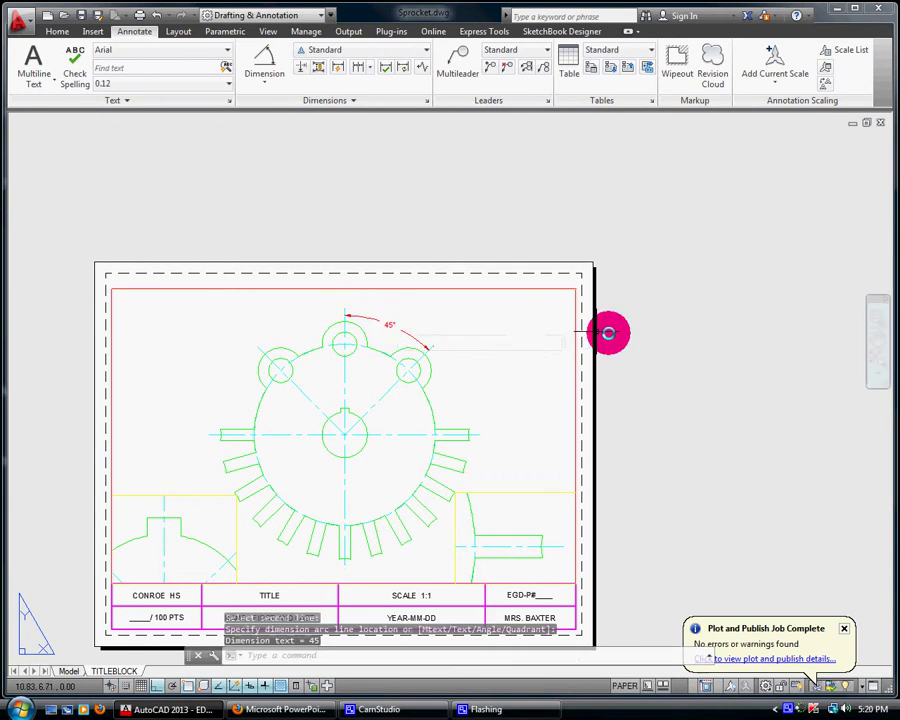
Step: Add a 90° angular dimension between the two diagonal bolt-hole centerlines above the sprocket
click(283, 77)
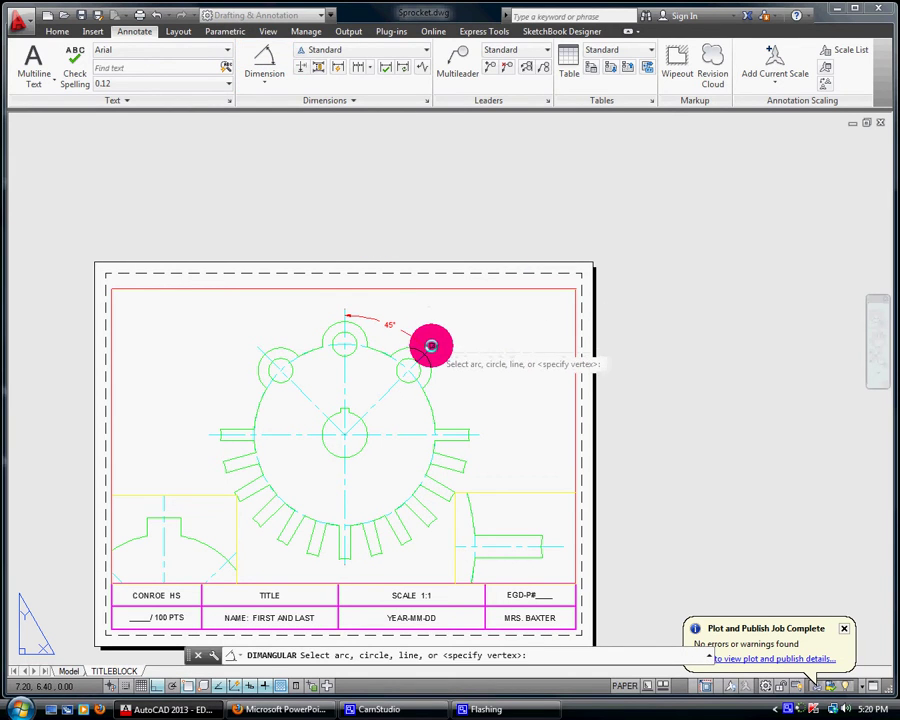
click(431, 347)
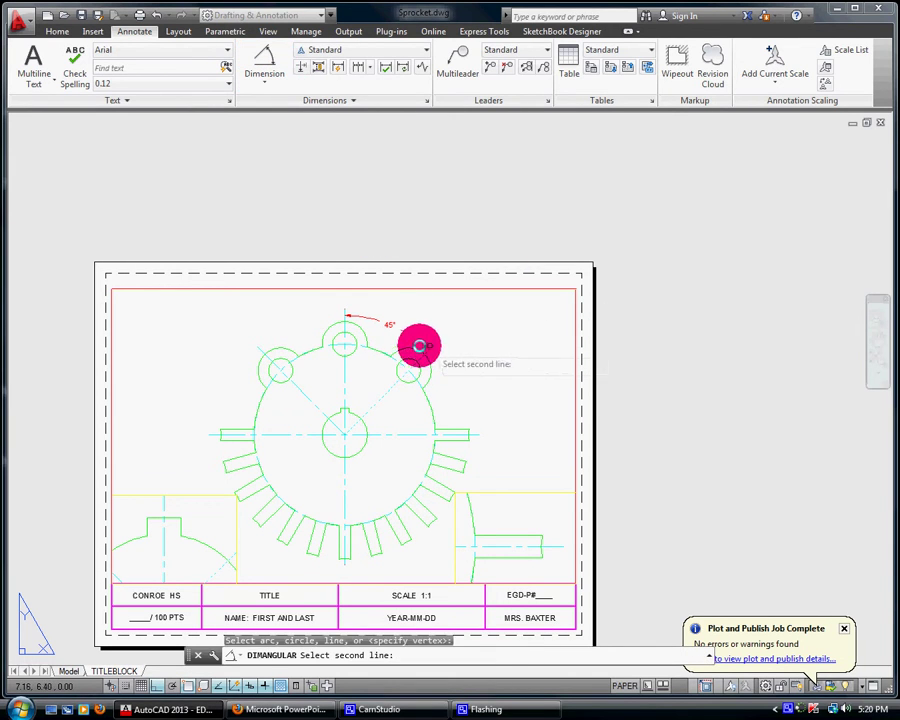
click(260, 349)
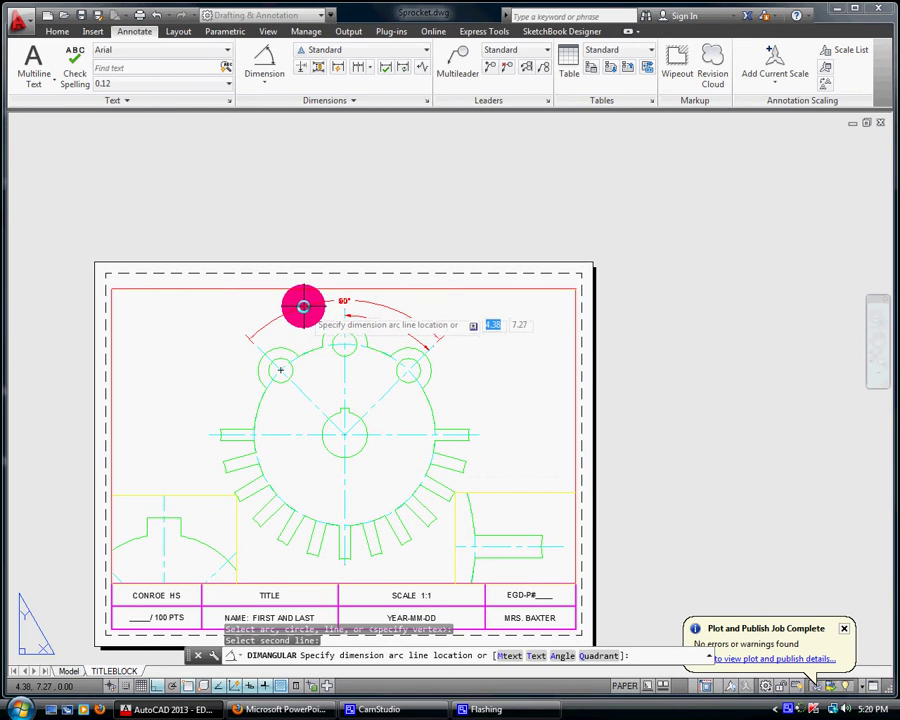
click(303, 307)
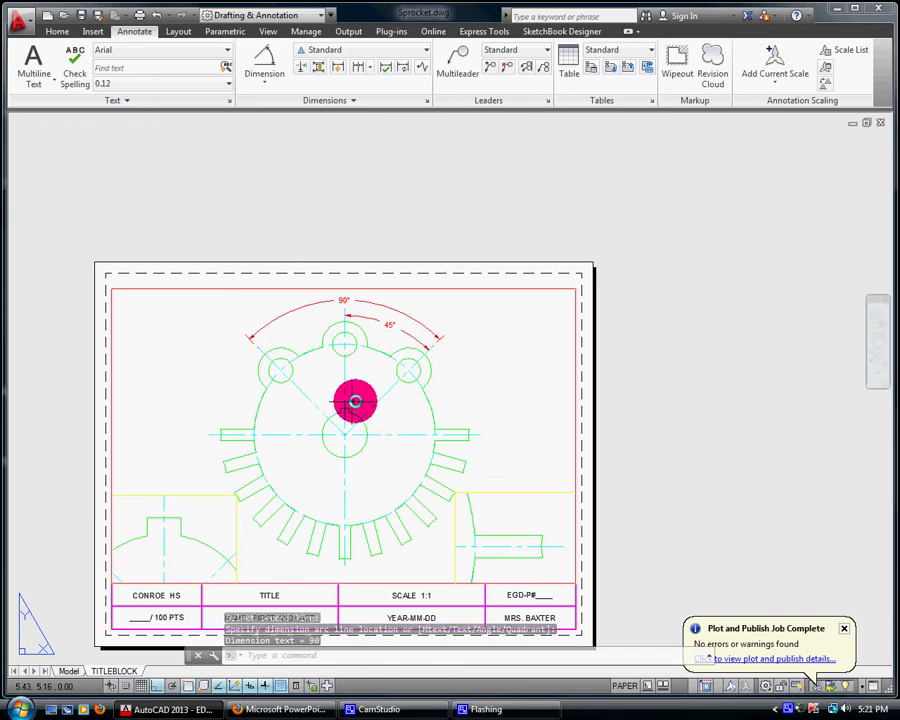
Step: Start a multileader with its arrow on the hub keyway and turn Ortho off
click(455, 70)
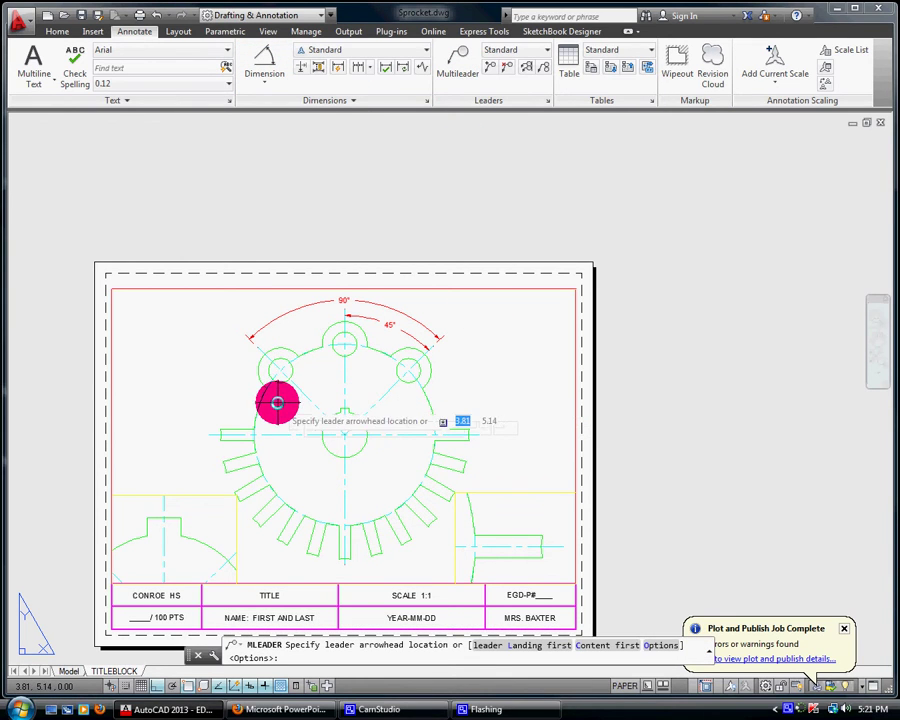
click(340, 401)
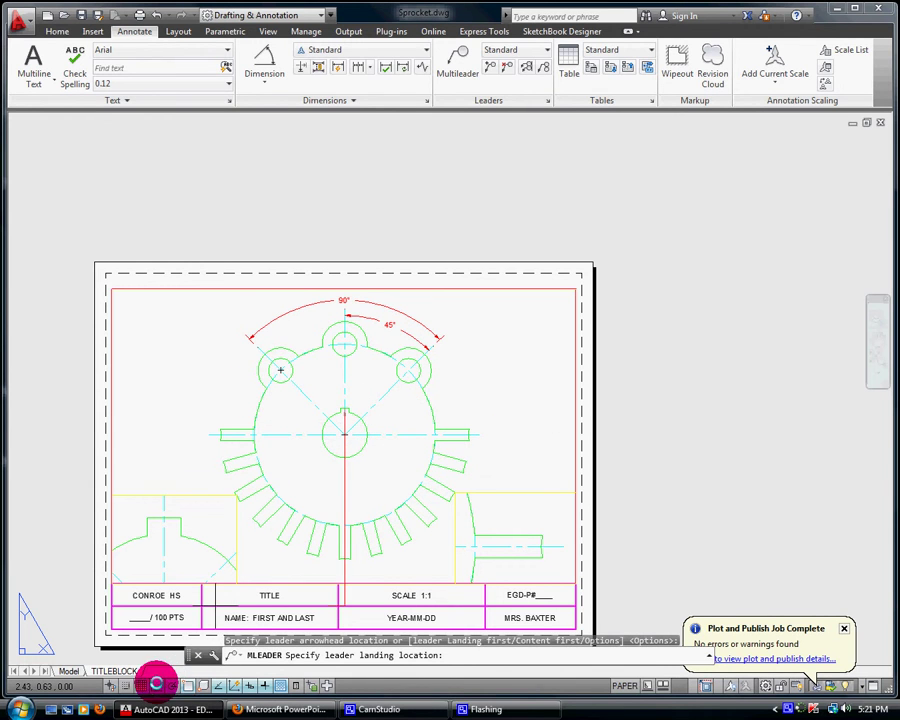
click(155, 684)
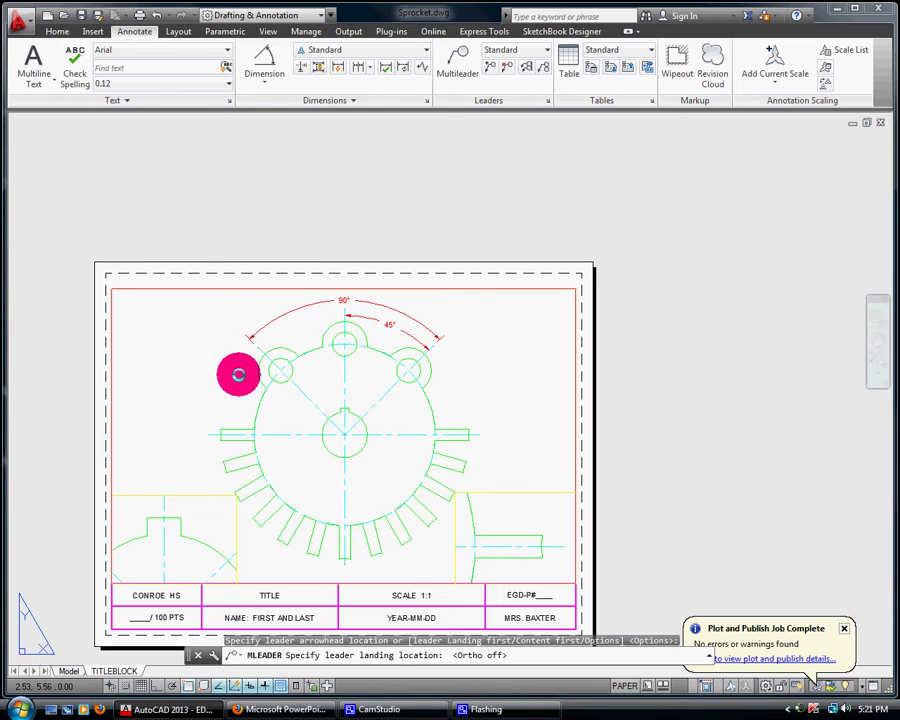
Step: Place the leader landing left of the sprocket and set the note text to Arial, height 0.12
click(238, 374)
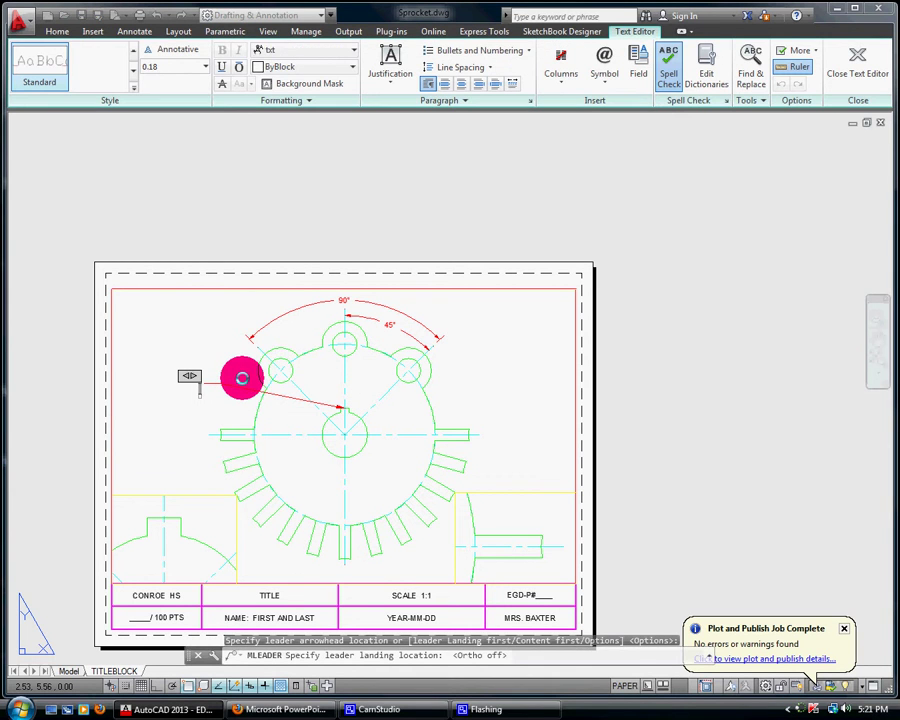
click(288, 49)
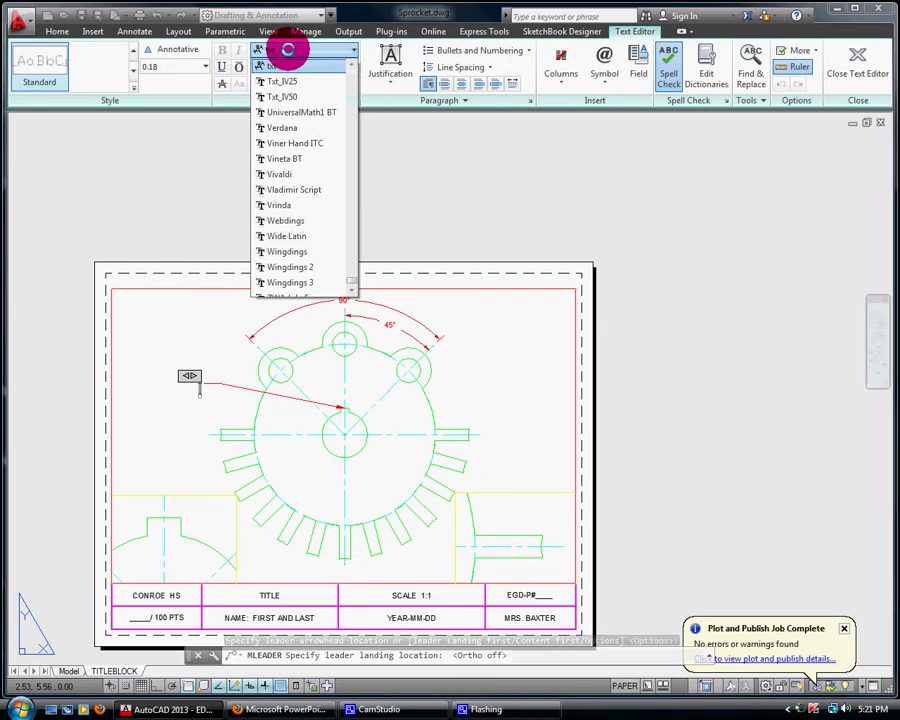
scroll(352, 200, up, 5)
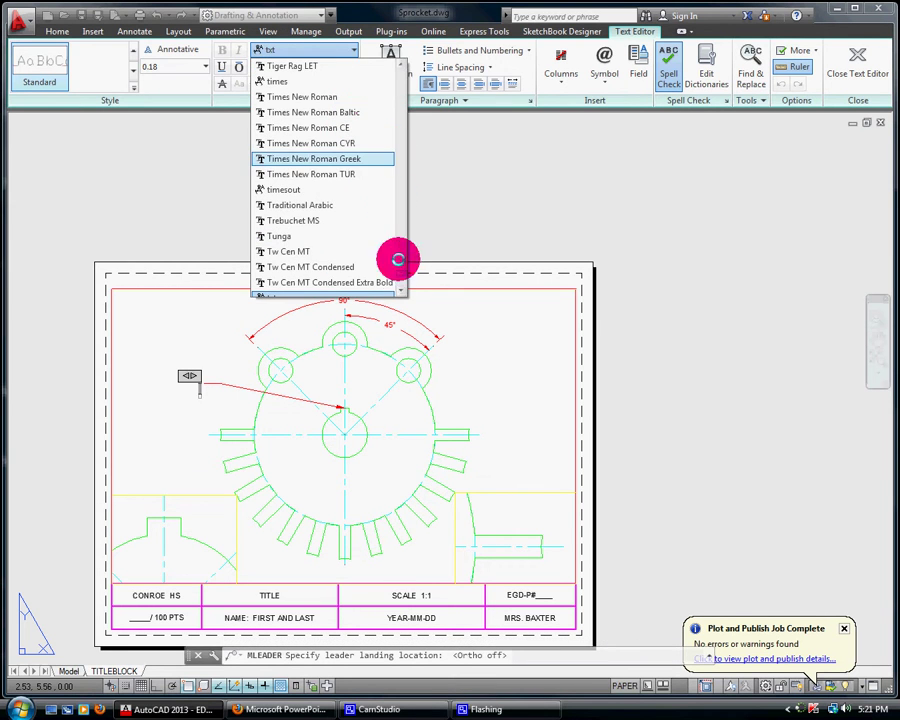
drag(400, 274, 378, 72)
click(352, 209)
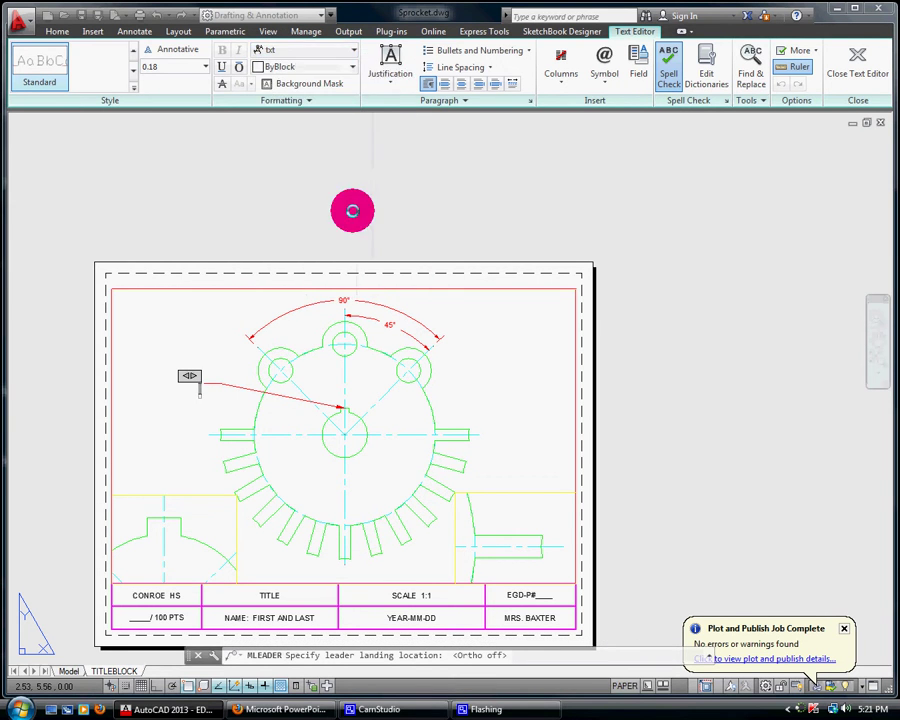
click(351, 49)
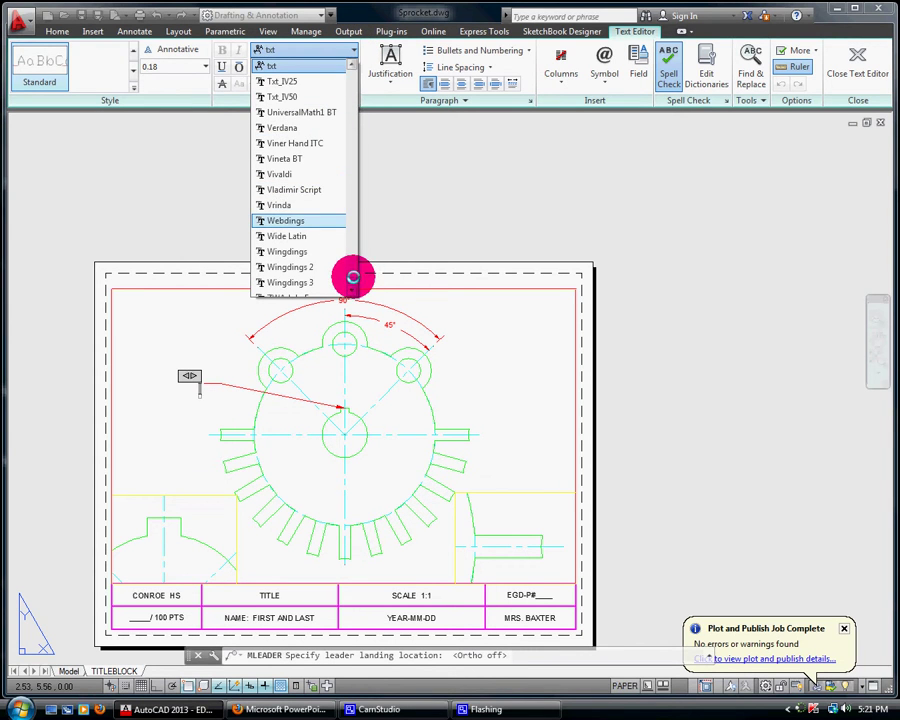
drag(353, 277, 347, 88)
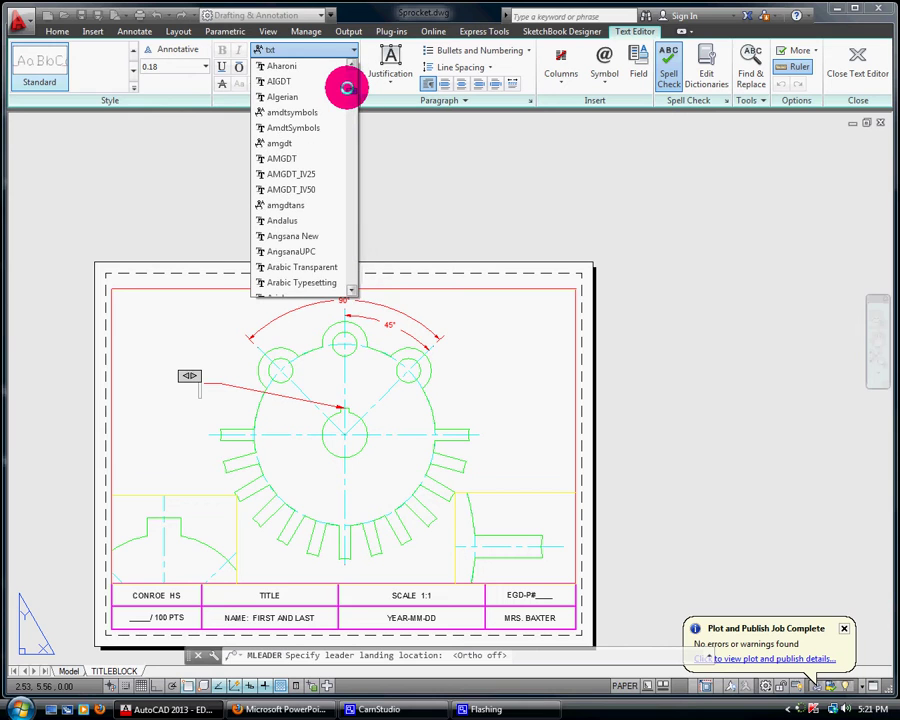
scroll(352, 285, down, 2)
click(291, 252)
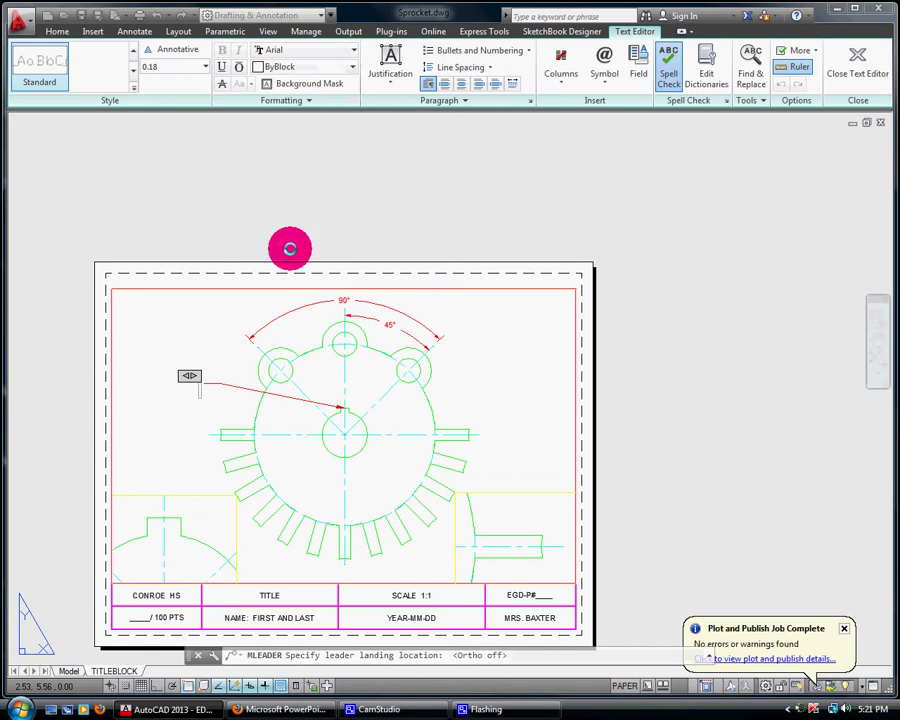
click(203, 66)
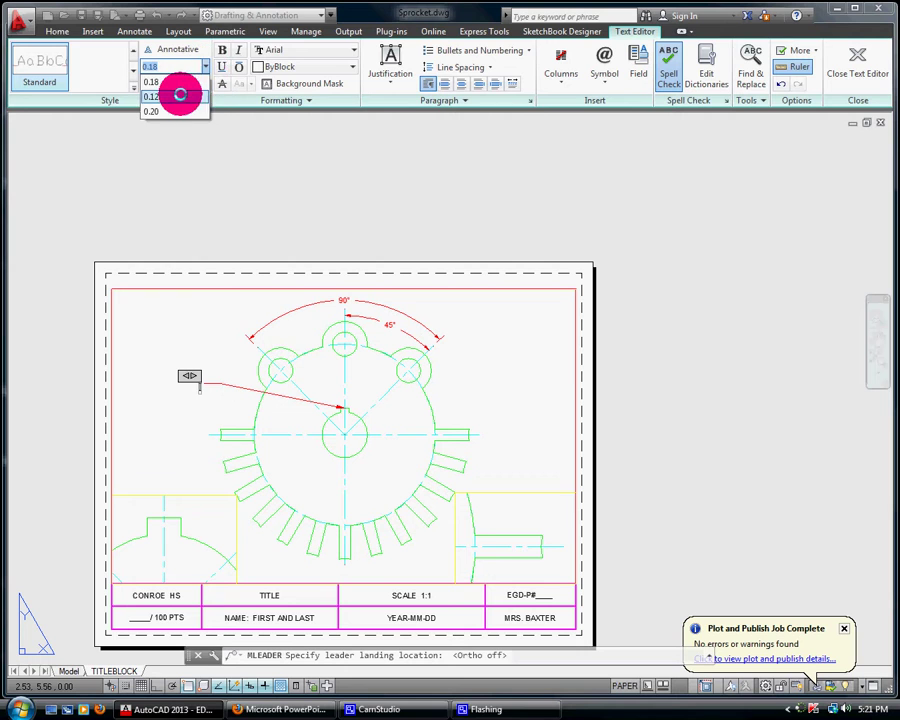
click(180, 92)
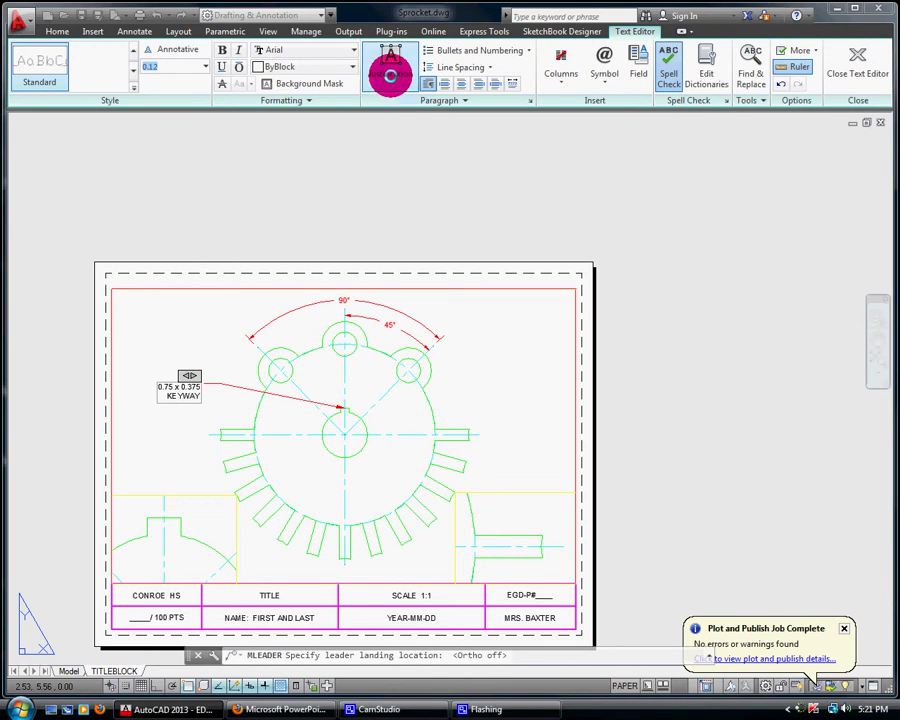
Step: Justify the 0.75 x 0.375 KEYWAY note Middle Center
drag(197, 396, 149, 382)
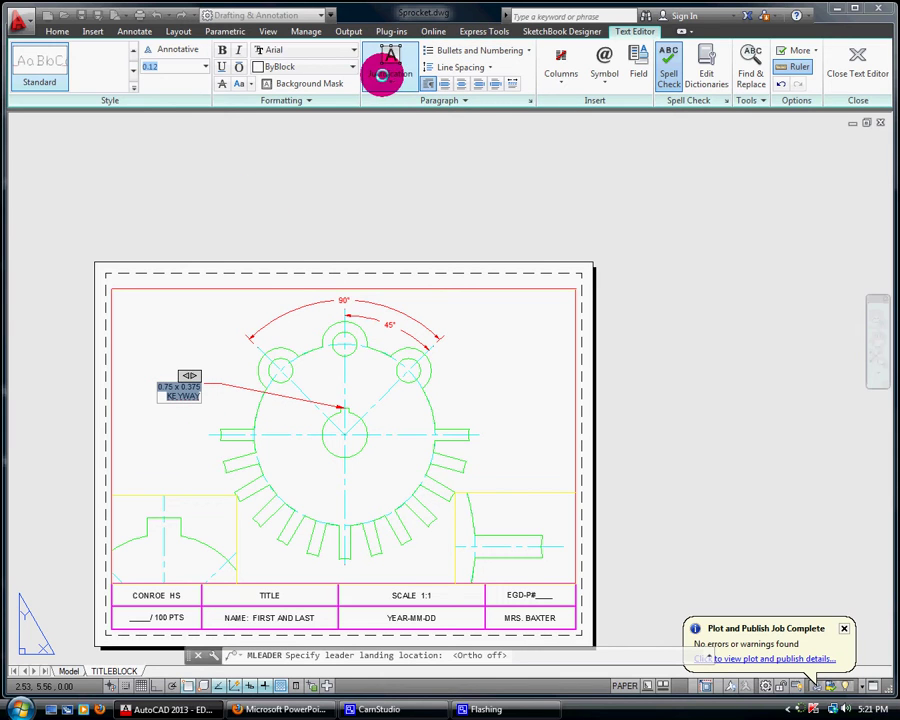
click(390, 80)
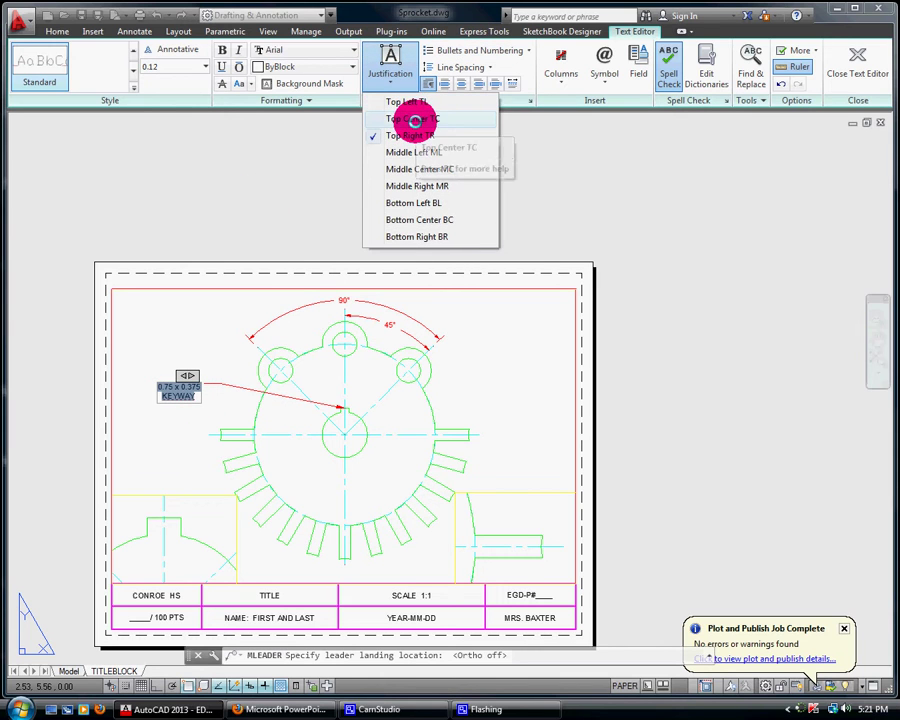
click(440, 170)
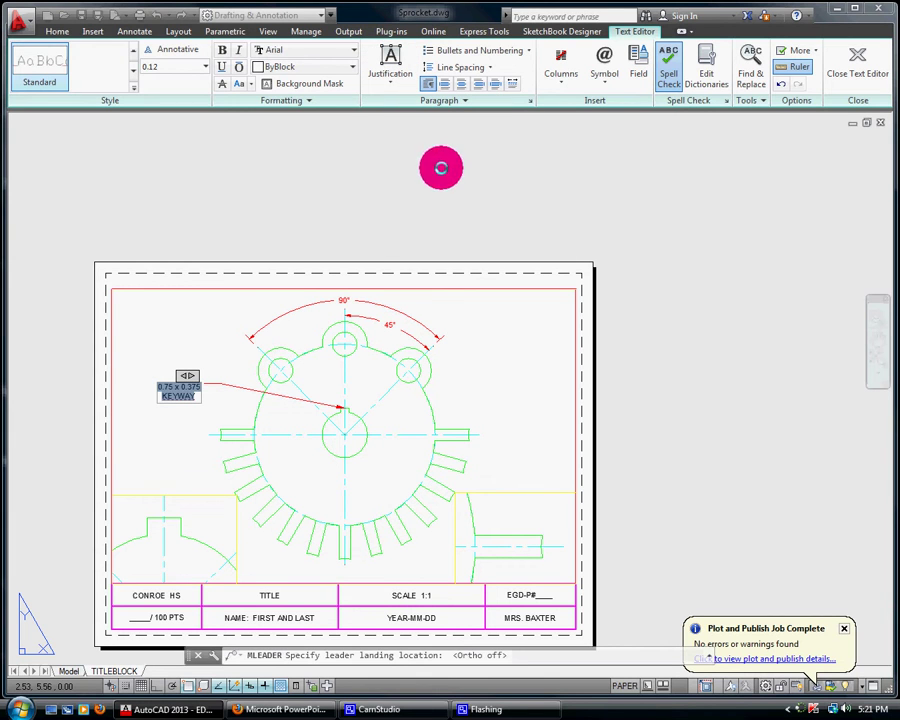
Step: Close the keyway note and add 0.50 and 1.00 vertical linear dimensions to the right-hand detail
click(338, 188)
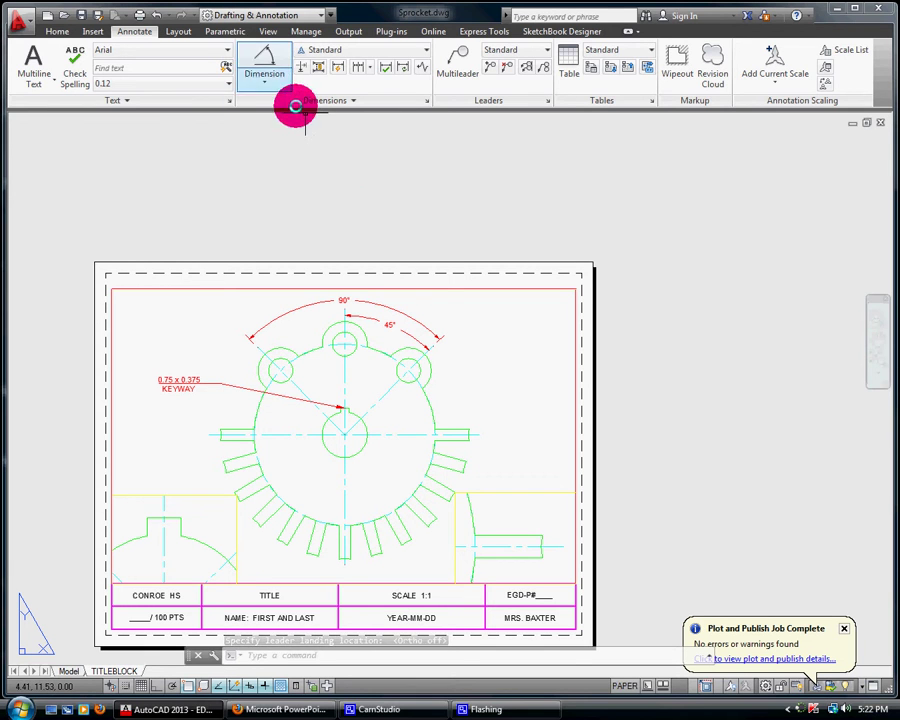
click(263, 80)
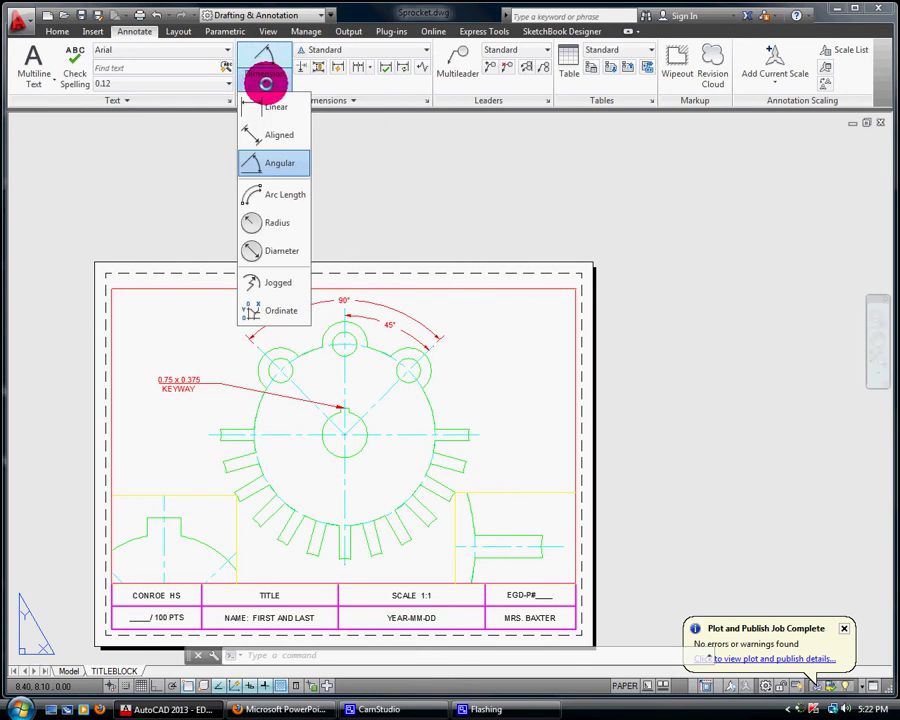
click(263, 114)
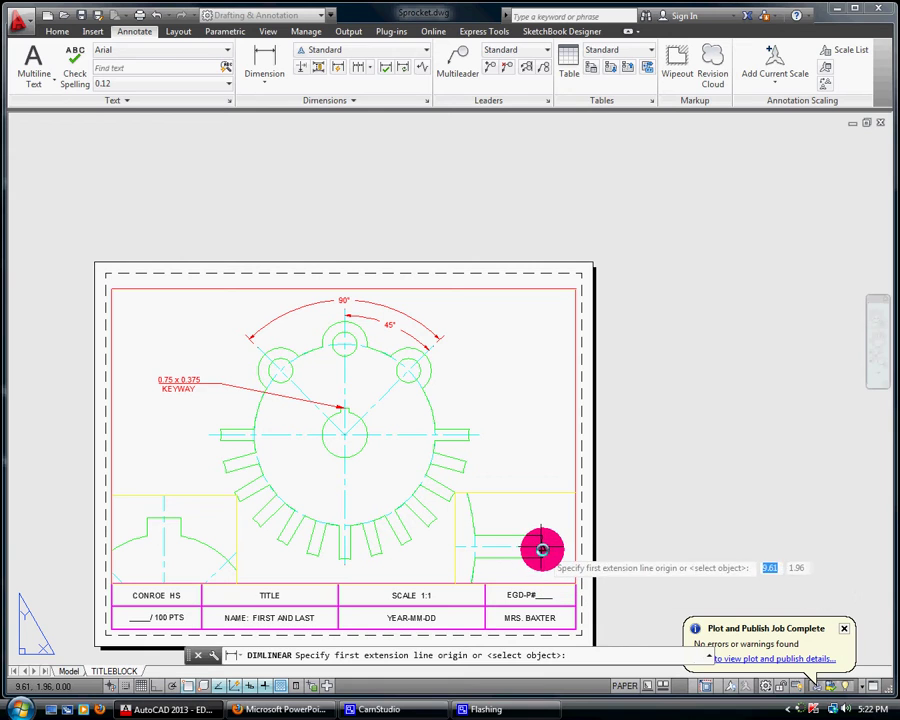
click(543, 542)
click(547, 536)
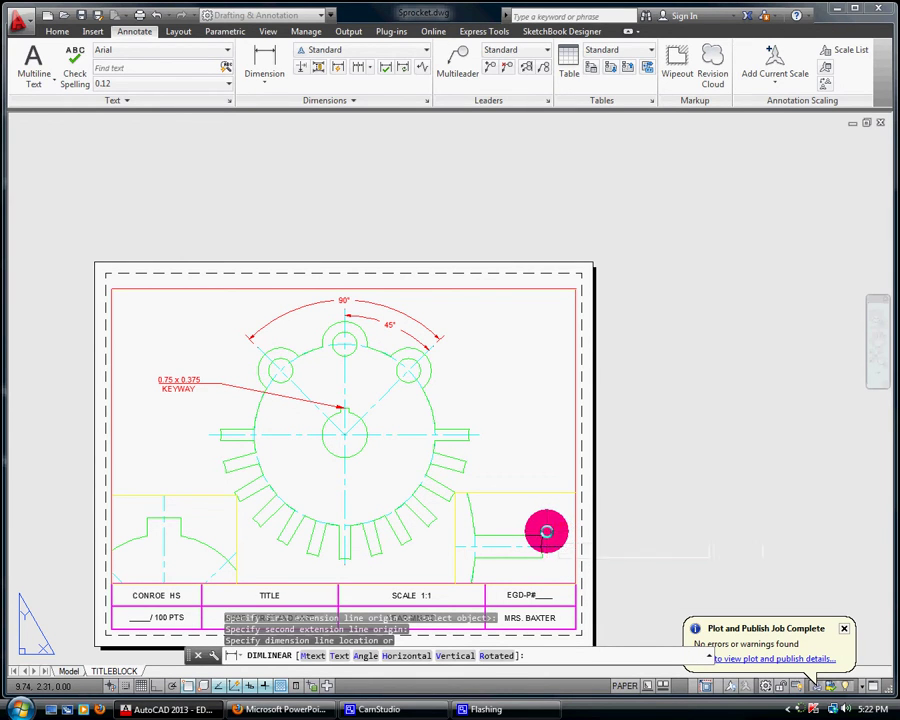
click(543, 531)
click(264, 82)
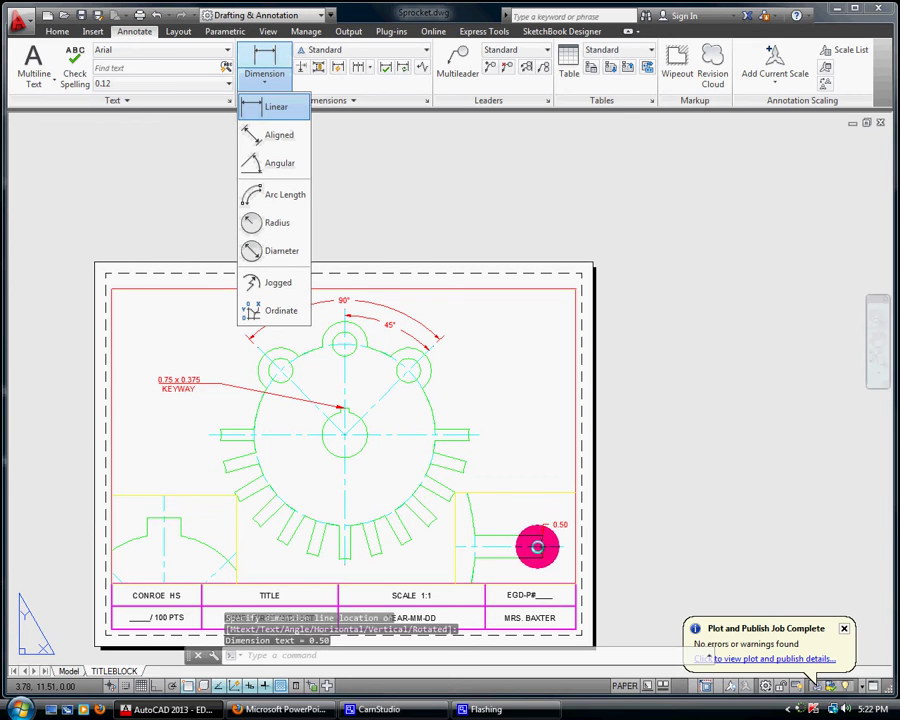
click(271, 104)
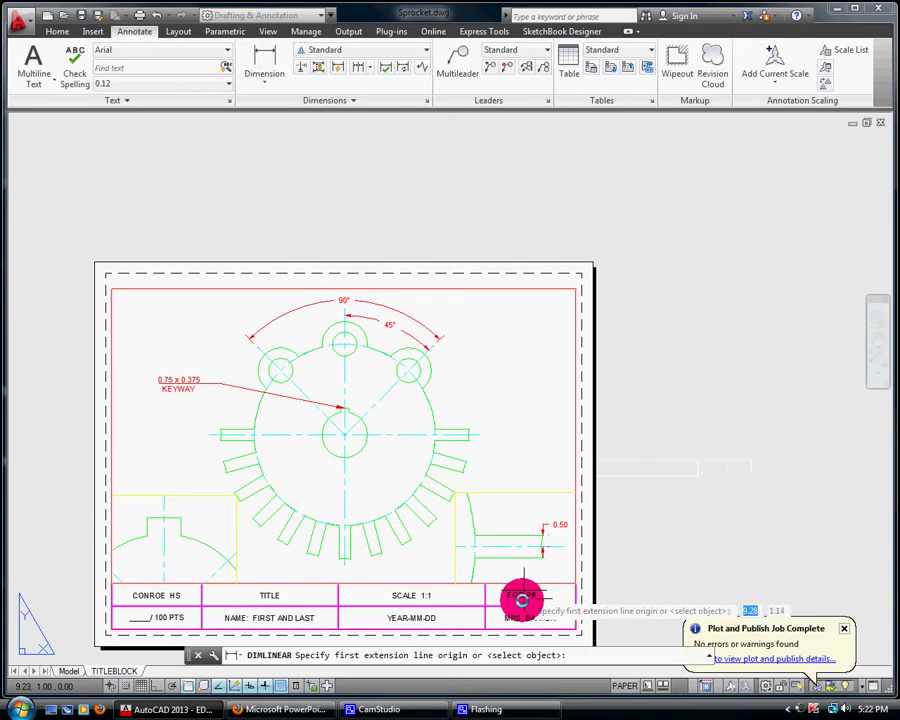
click(540, 536)
click(559, 538)
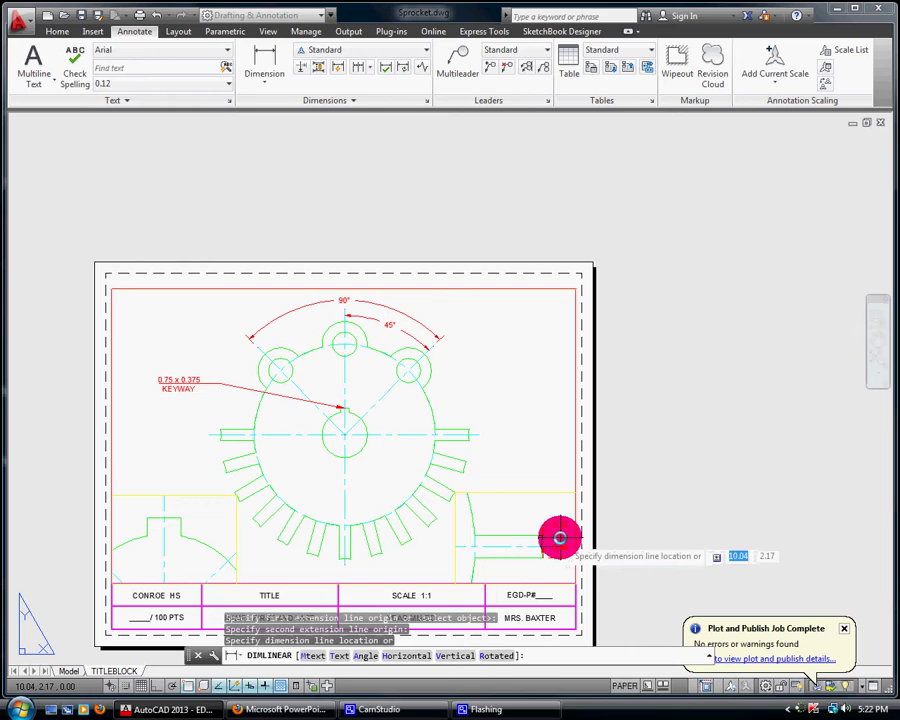
click(583, 540)
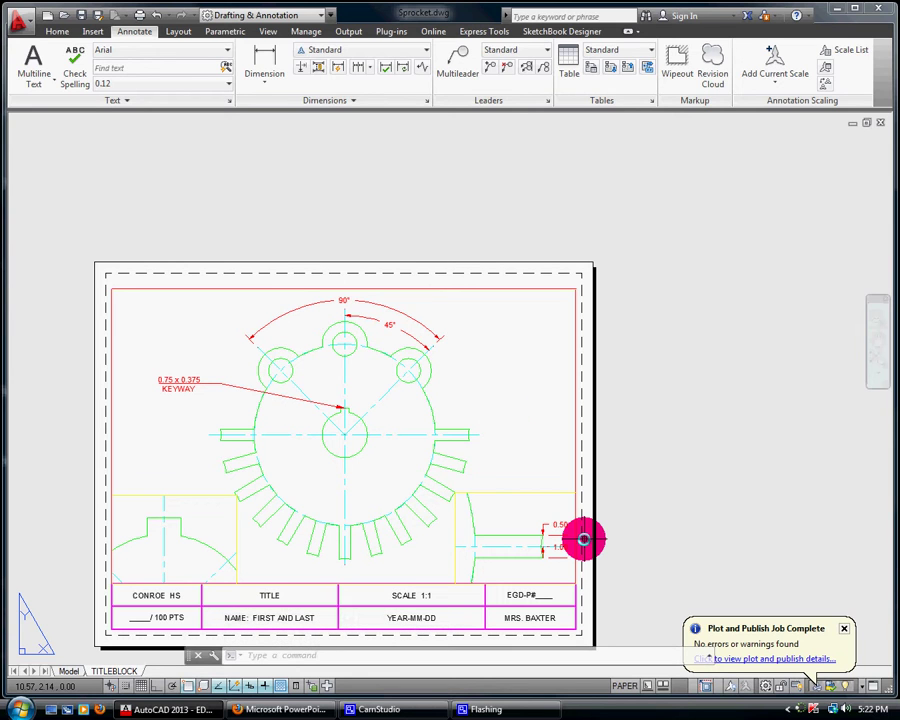
Step: Add linear dimensions of 0.75 above the keyway and 0.41 beside it
click(266, 64)
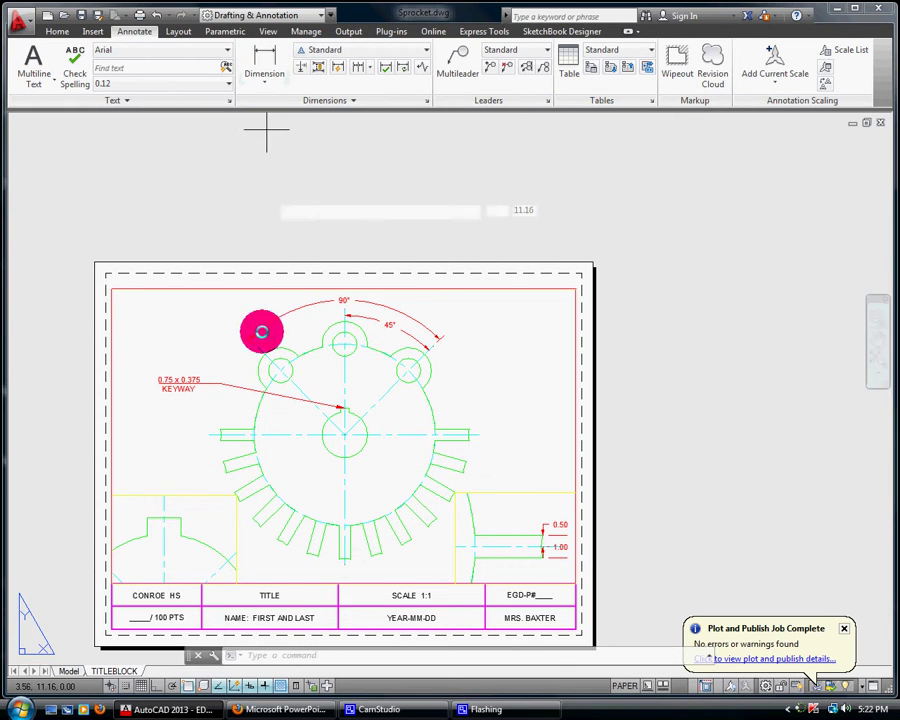
click(149, 519)
click(173, 516)
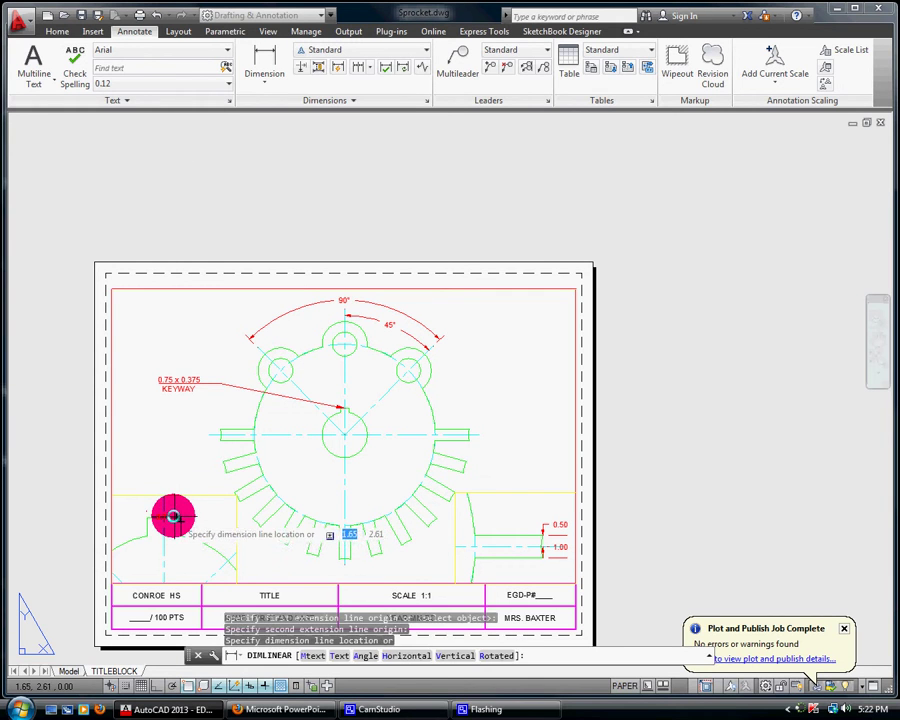
click(172, 507)
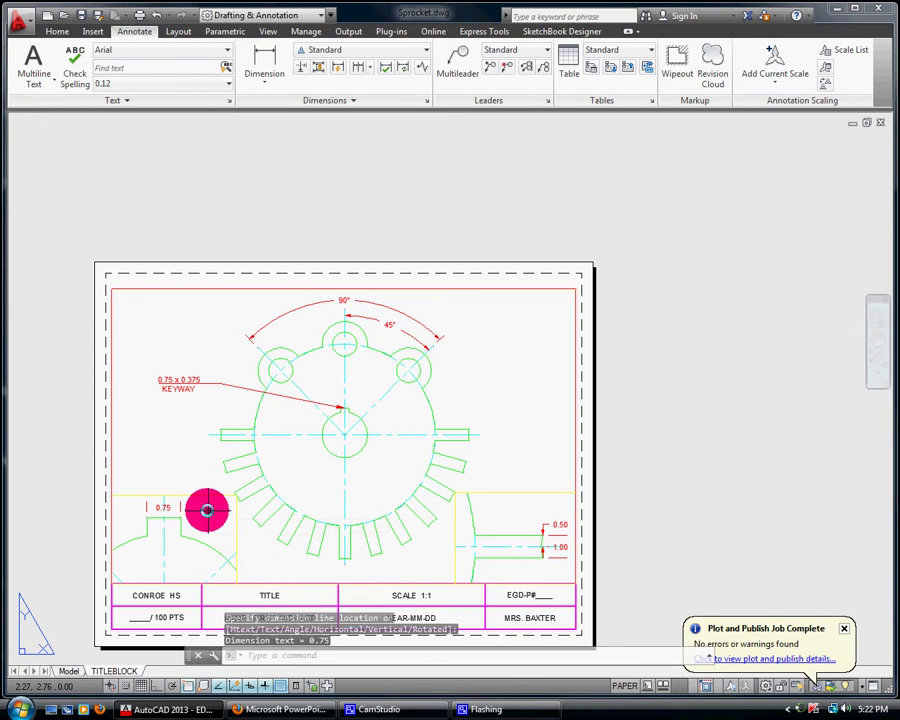
click(263, 62)
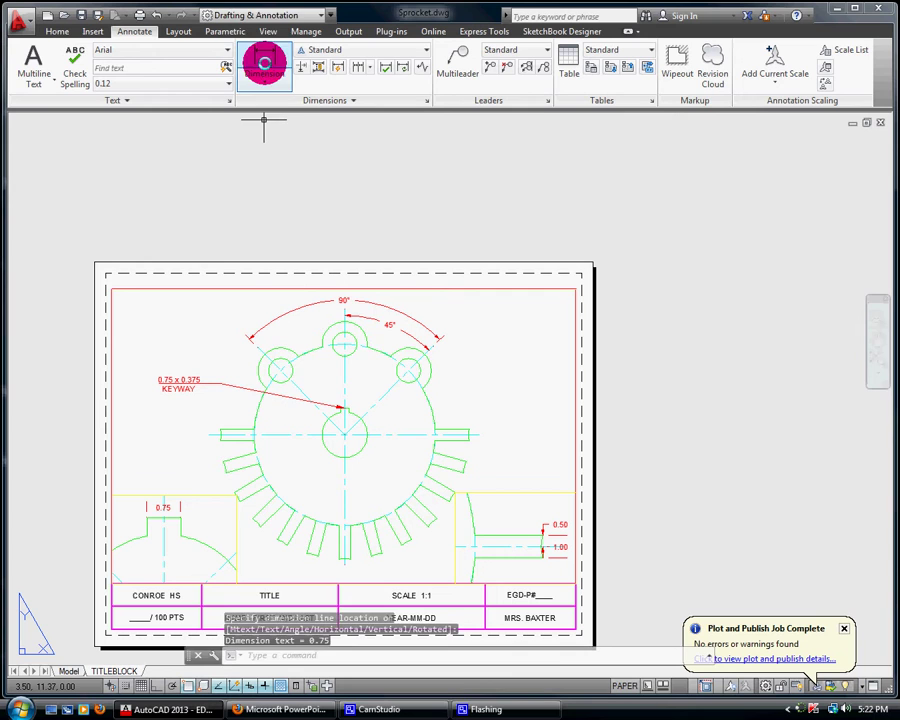
click(185, 528)
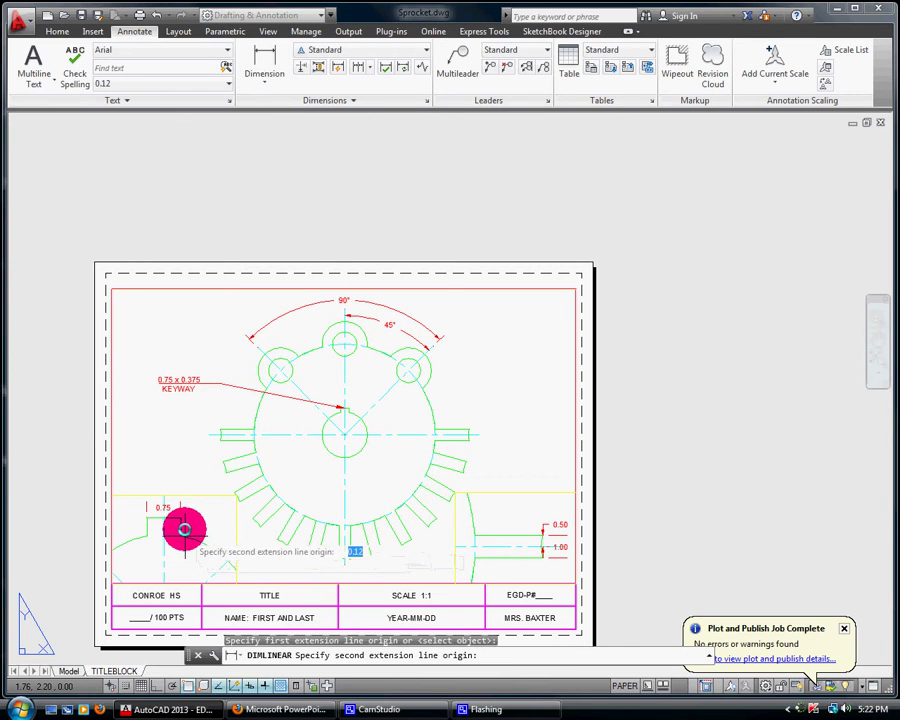
click(184, 521)
click(195, 526)
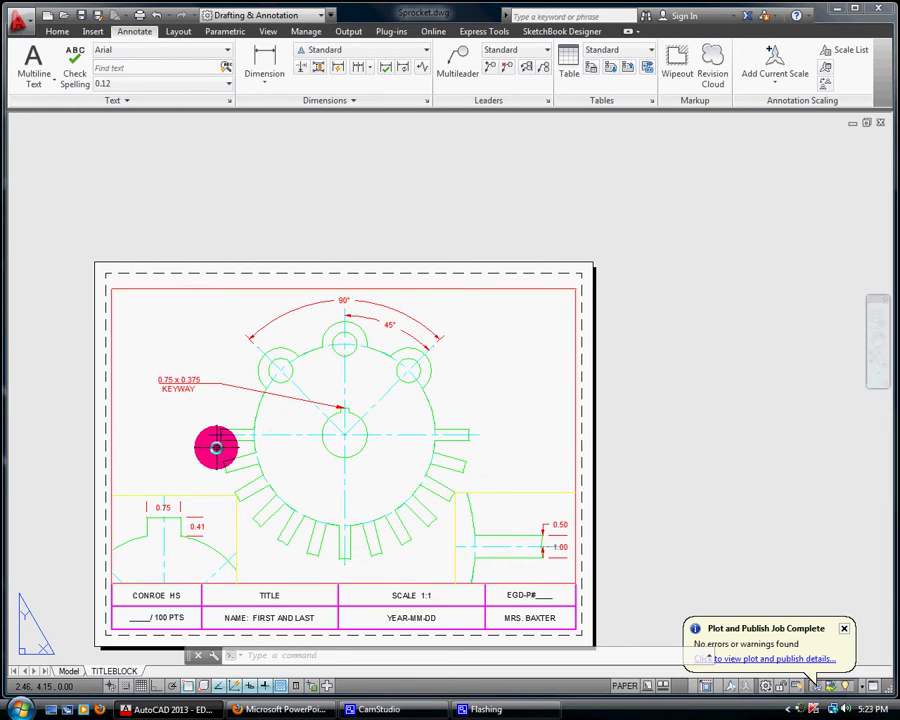
Step: Switch to model space and make Center the current layer
click(72, 671)
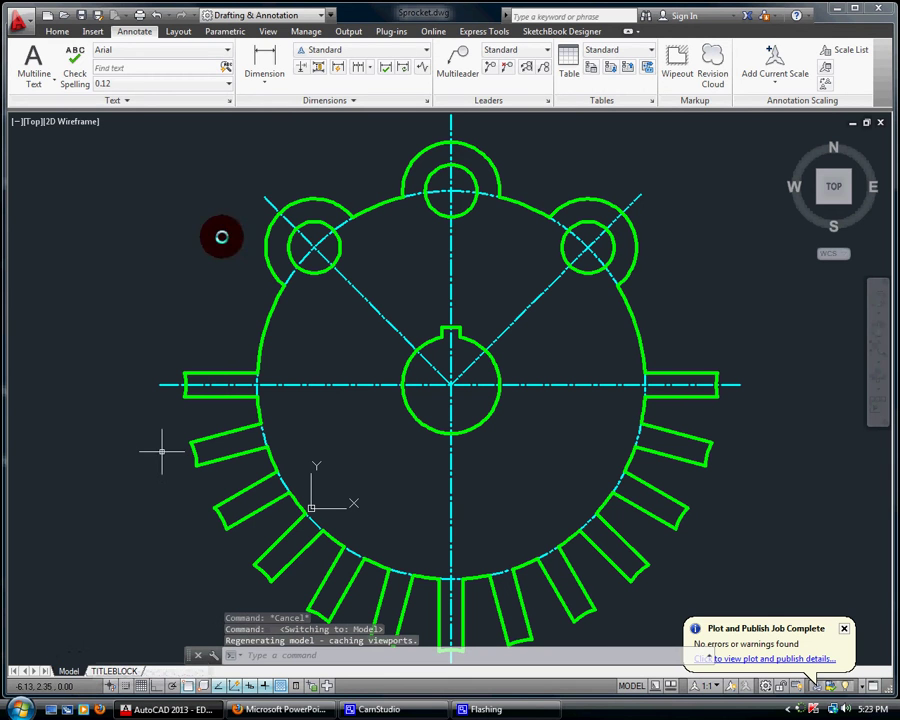
click(75, 32)
click(62, 31)
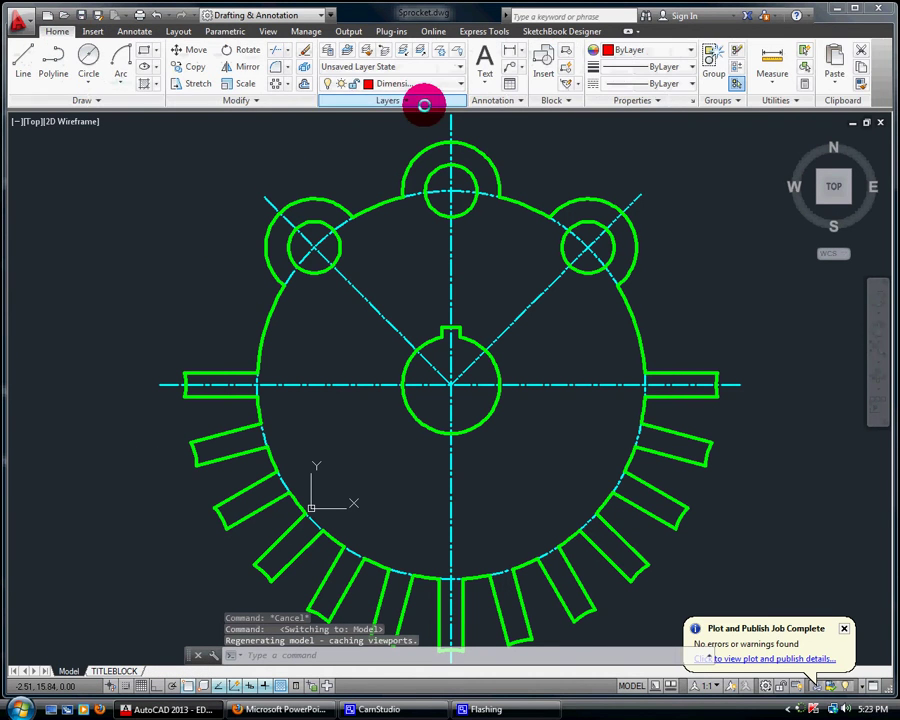
click(427, 87)
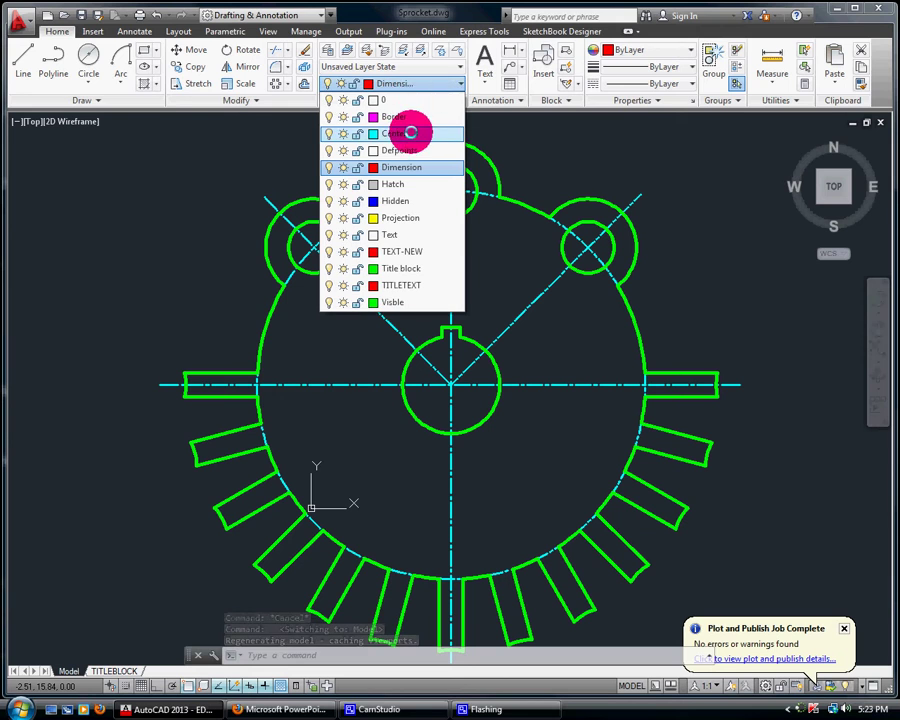
click(410, 131)
Step: Draw a center-radius circle centred on the hub with its radius reaching the teeth
click(90, 78)
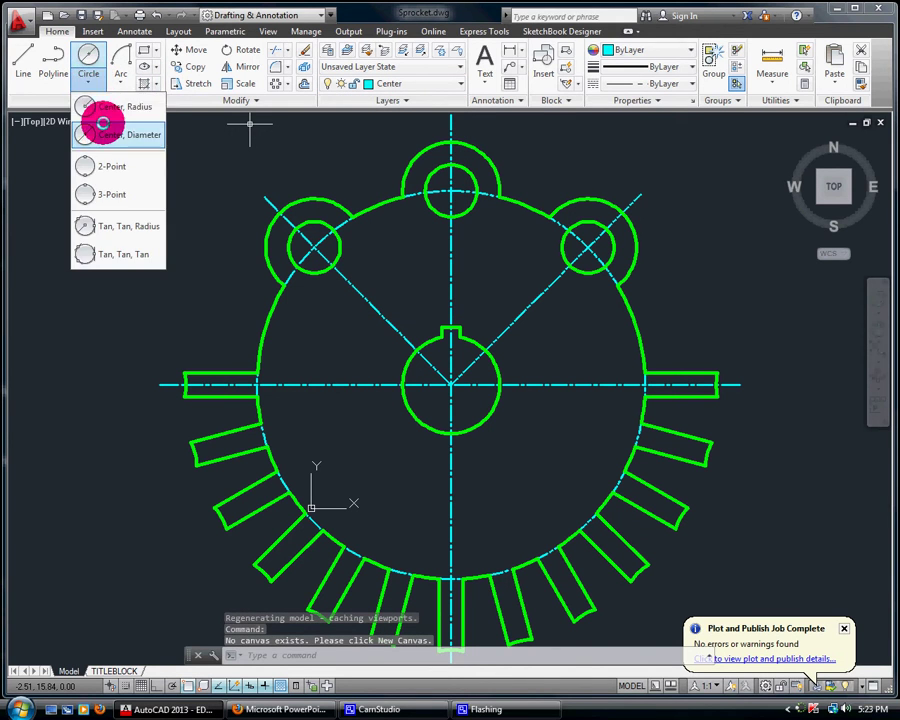
click(104, 105)
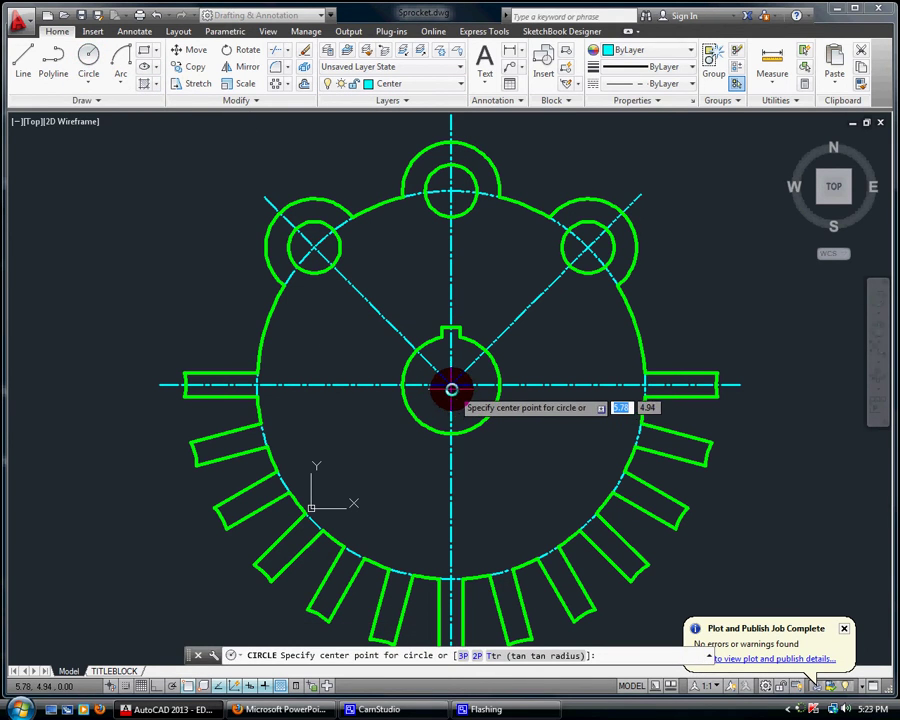
click(453, 384)
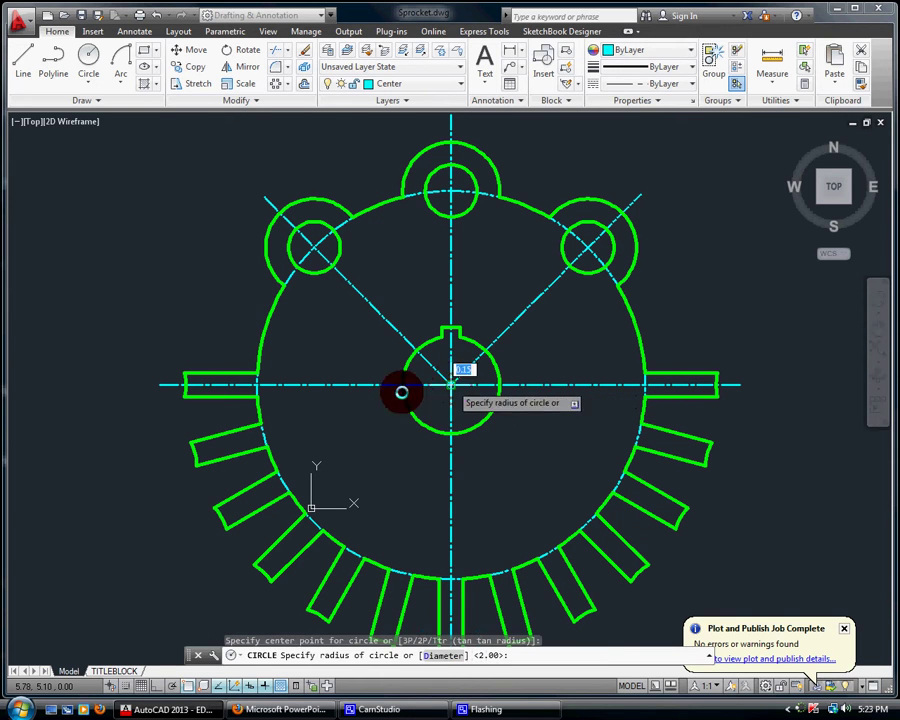
click(182, 394)
click(274, 48)
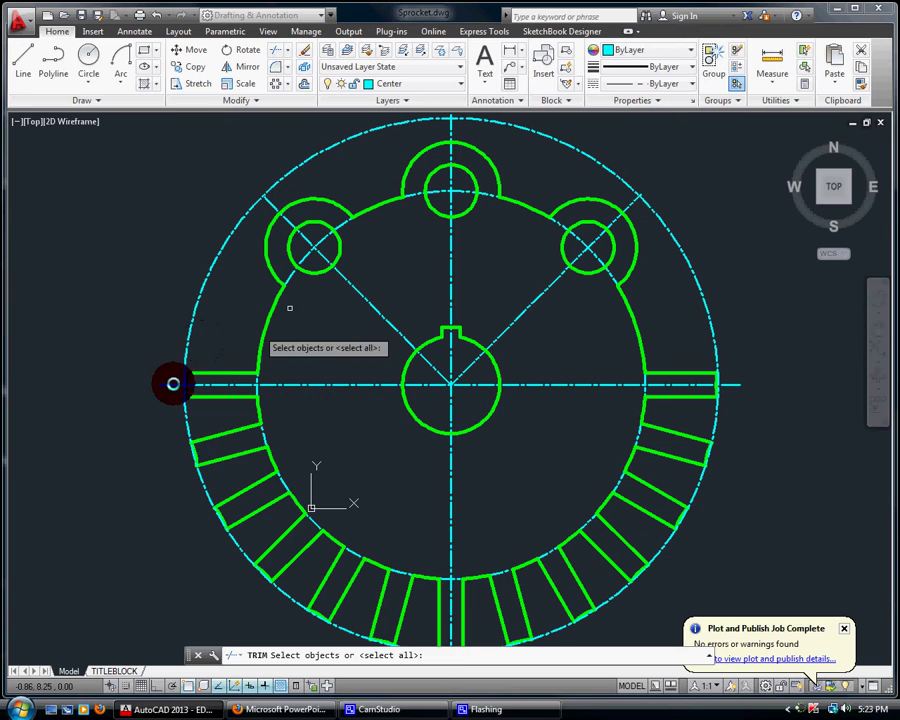
Step: Trim away the upper part of the Center circle, using all objects as cutting edges
key(Return)
click(183, 358)
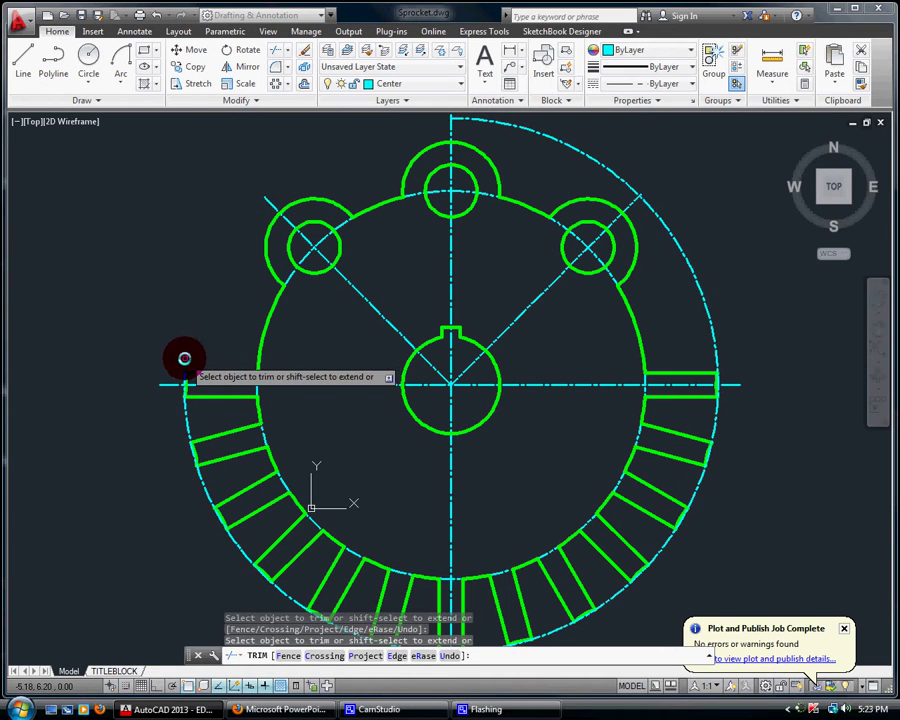
scroll(195, 412, up, 4)
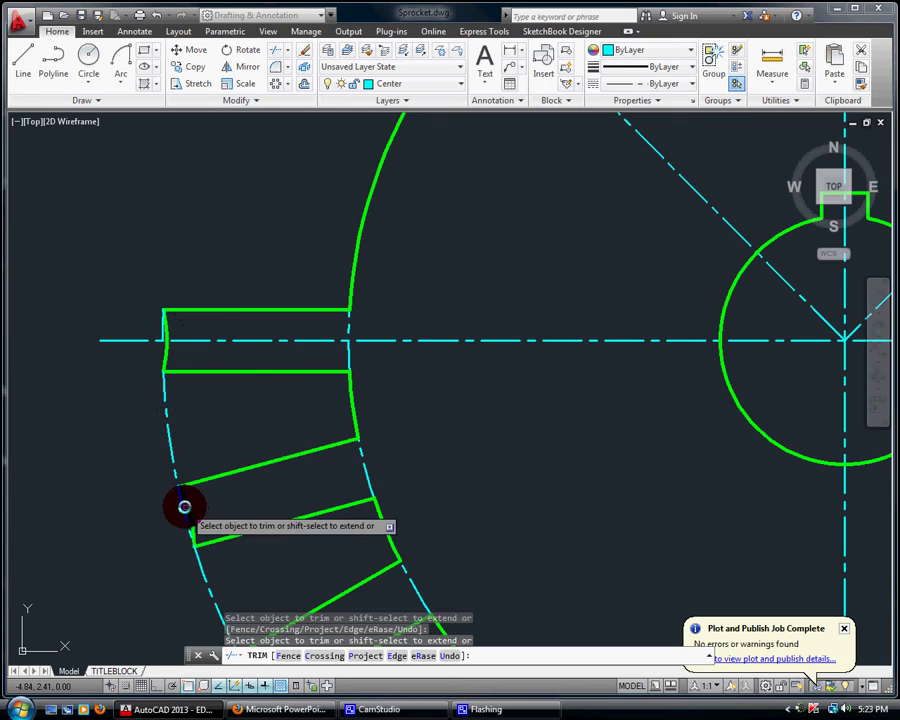
key(Return)
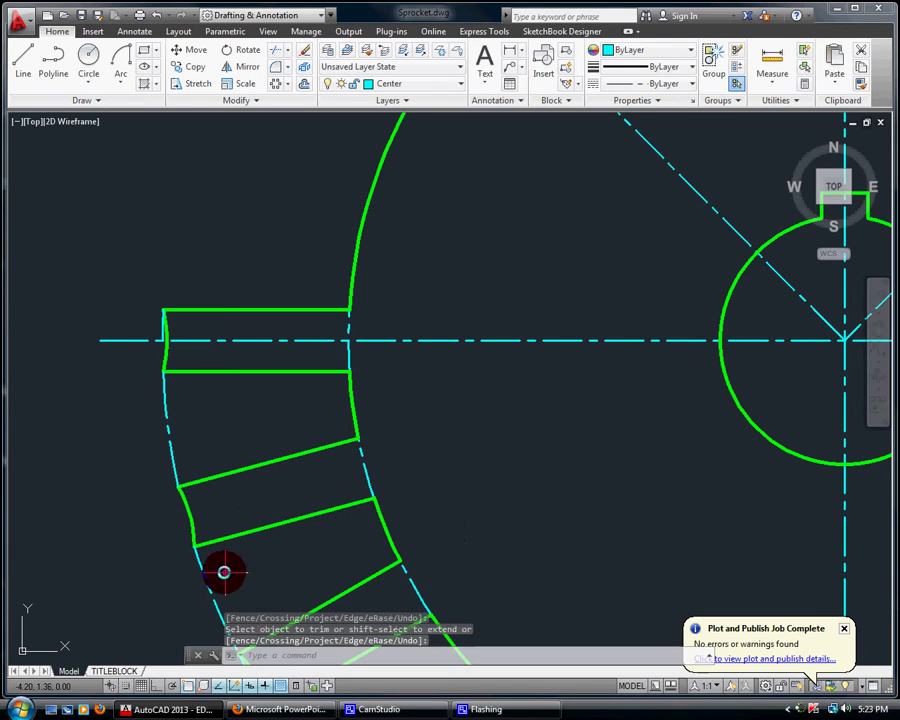
Step: Erase the stray arc pieces at the left and lower teeth and return to the TITLEBLOCK layout
key(Return)
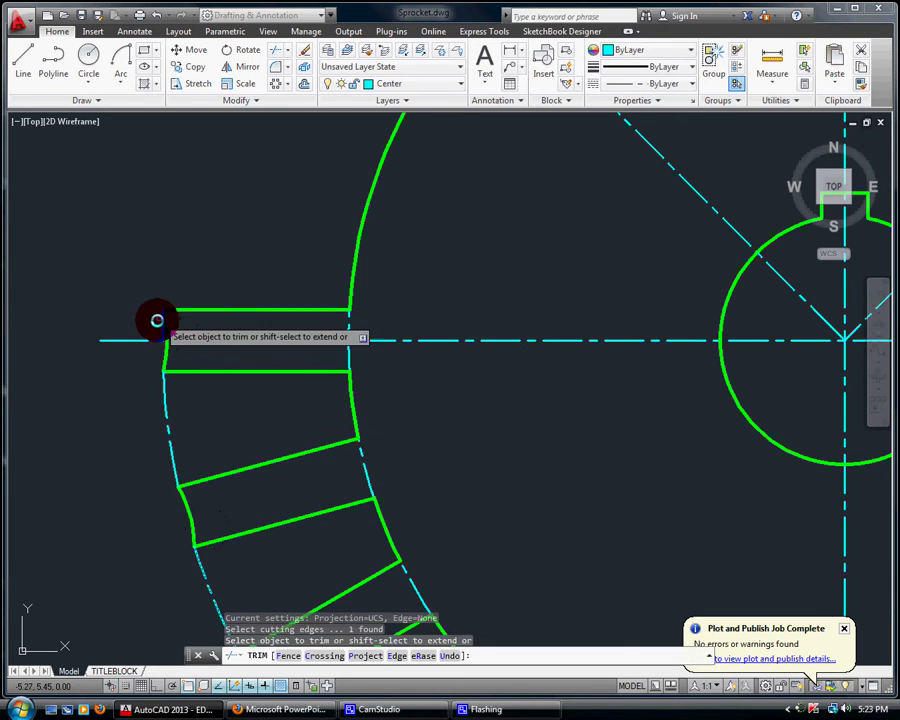
click(161, 331)
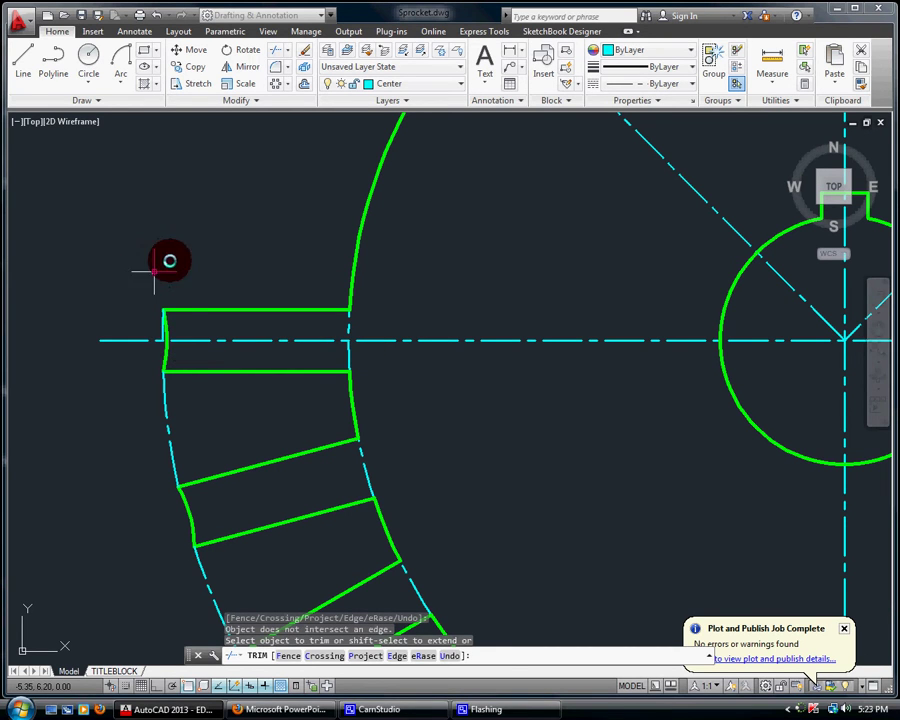
key(Escape)
click(161, 332)
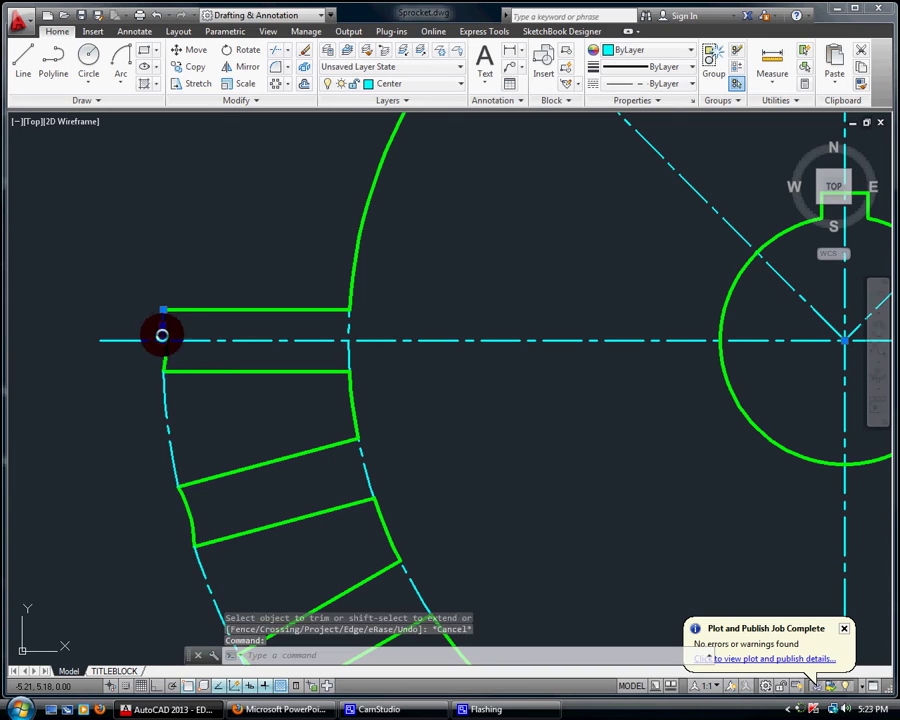
key(Delete)
click(208, 594)
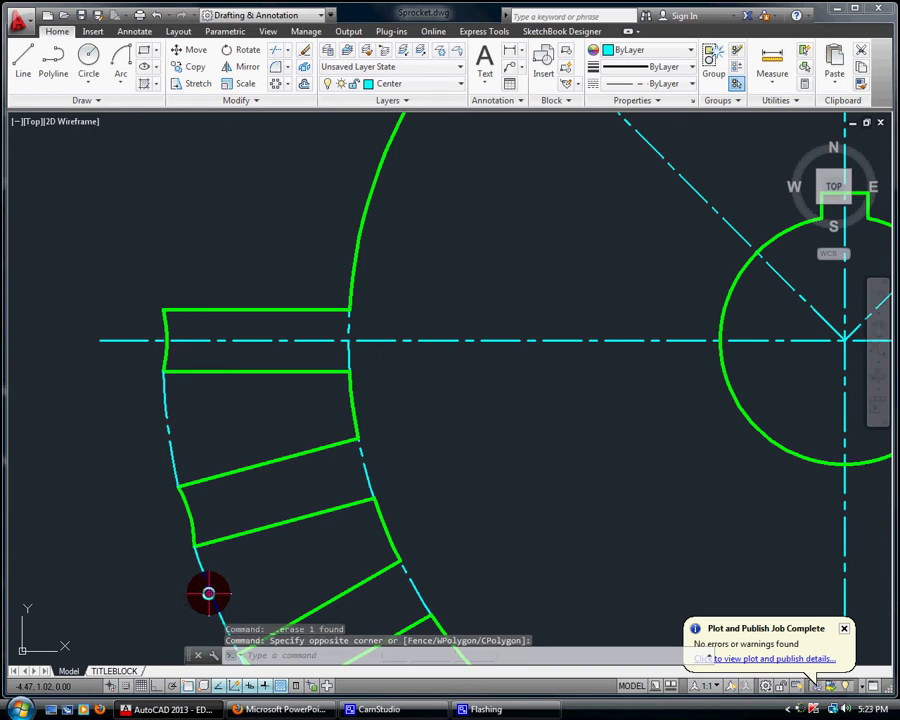
click(210, 589)
key(Delete)
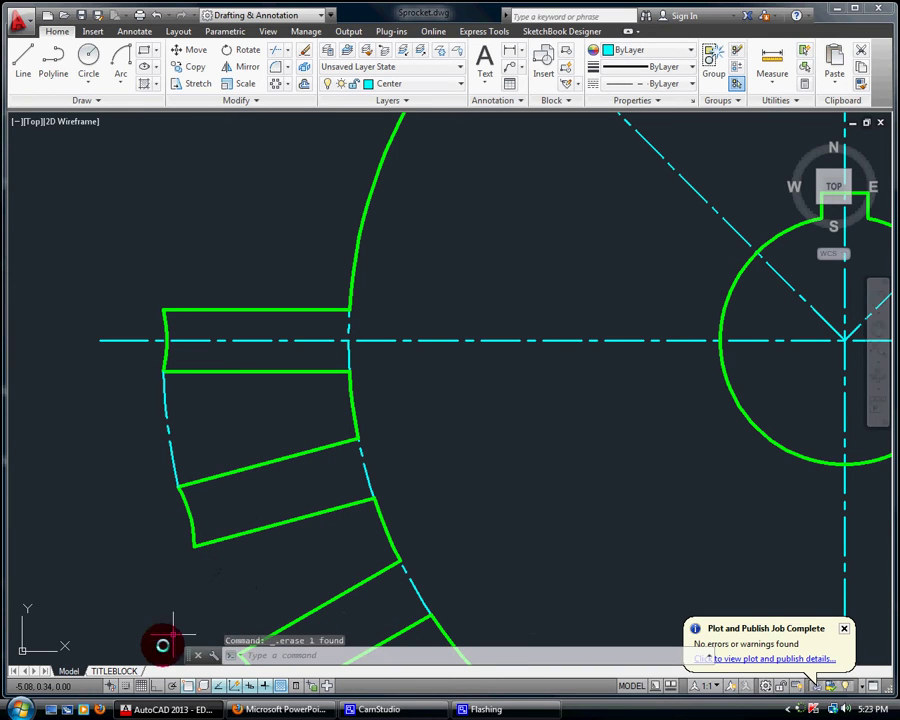
click(118, 671)
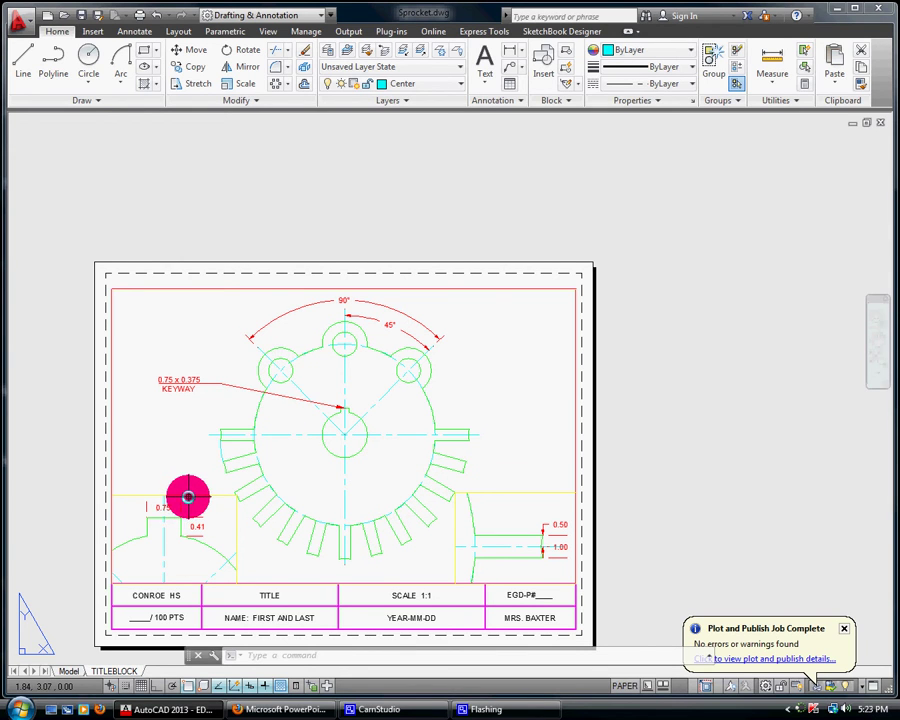
mouse_move(188, 497)
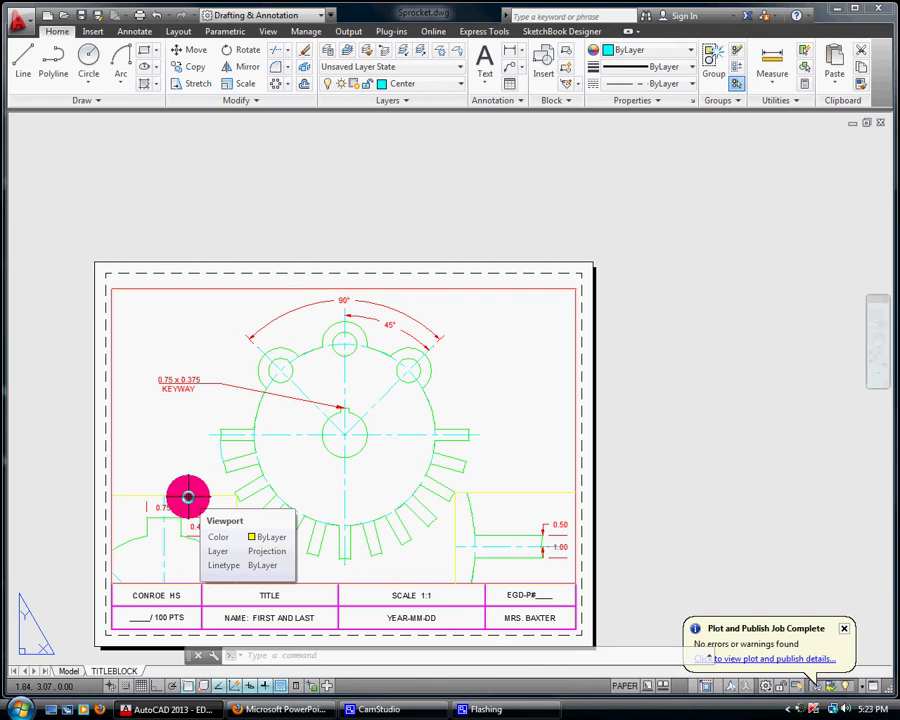